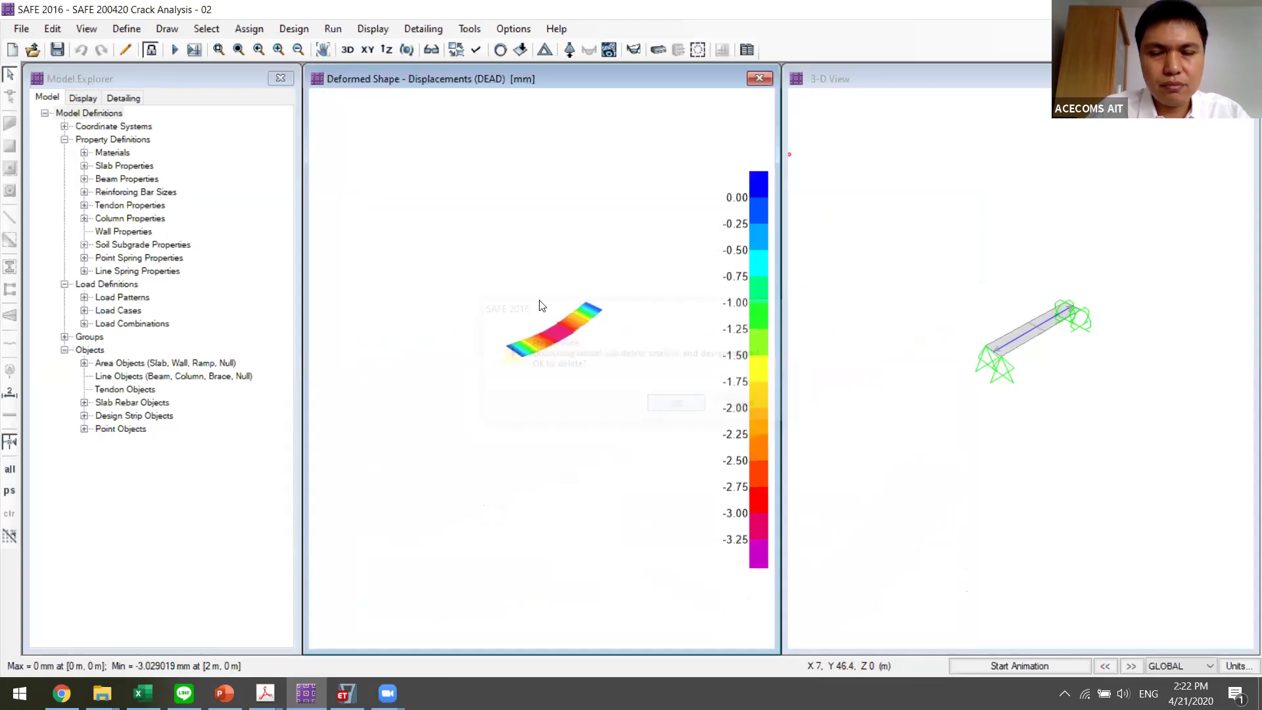
# Open the CSAC30 concrete material's property data for review
pyautogui.click(118, 31)
pyautogui.click(134, 46)
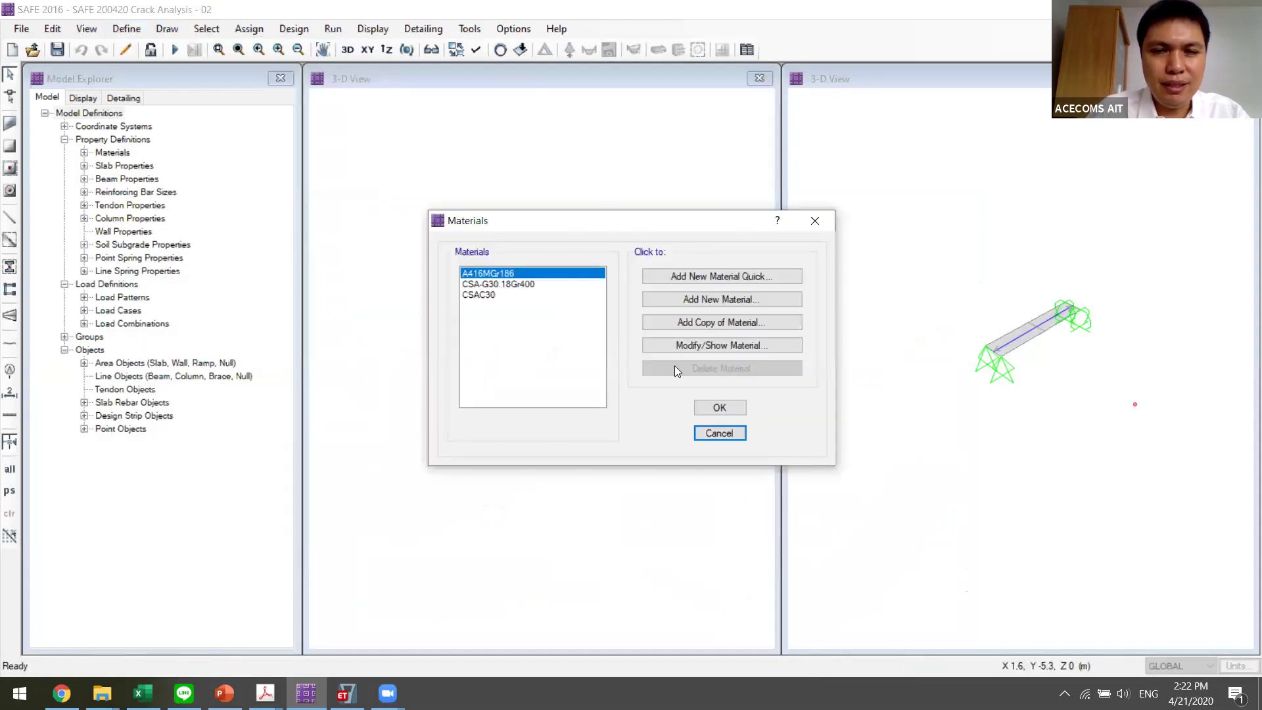
pyautogui.click(683, 347)
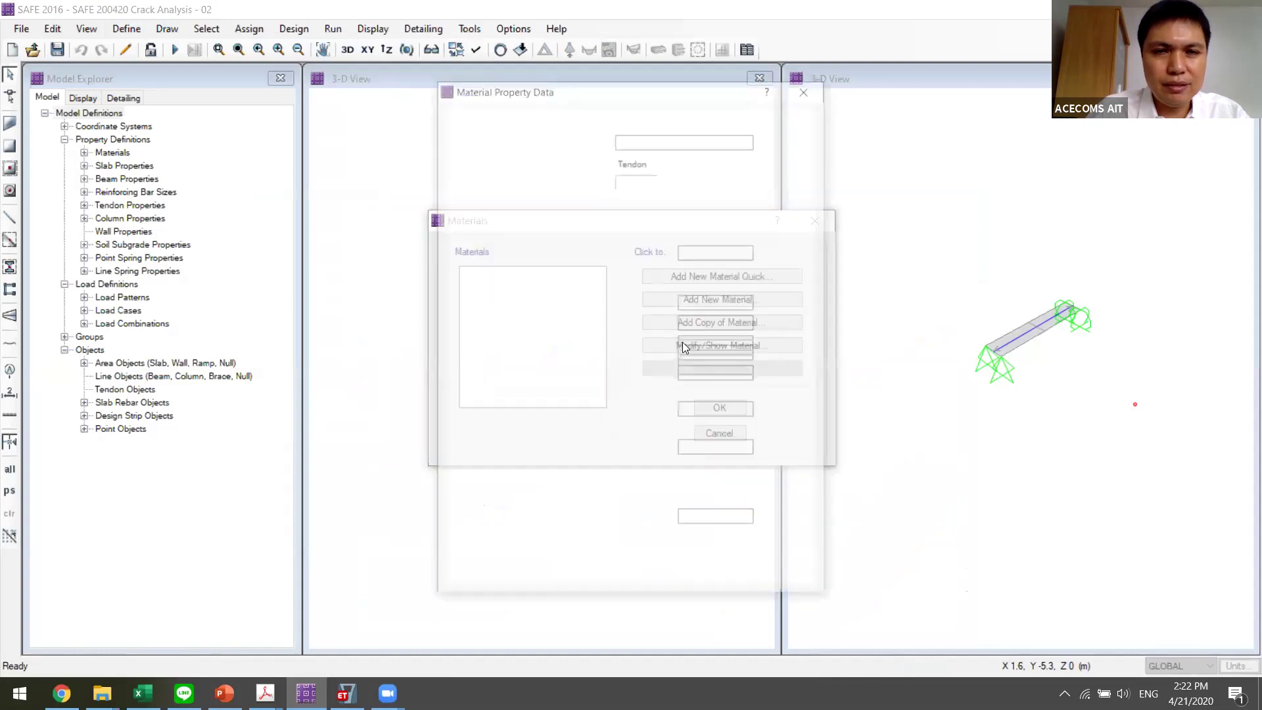
pyautogui.click(677, 414)
pyautogui.click(500, 296)
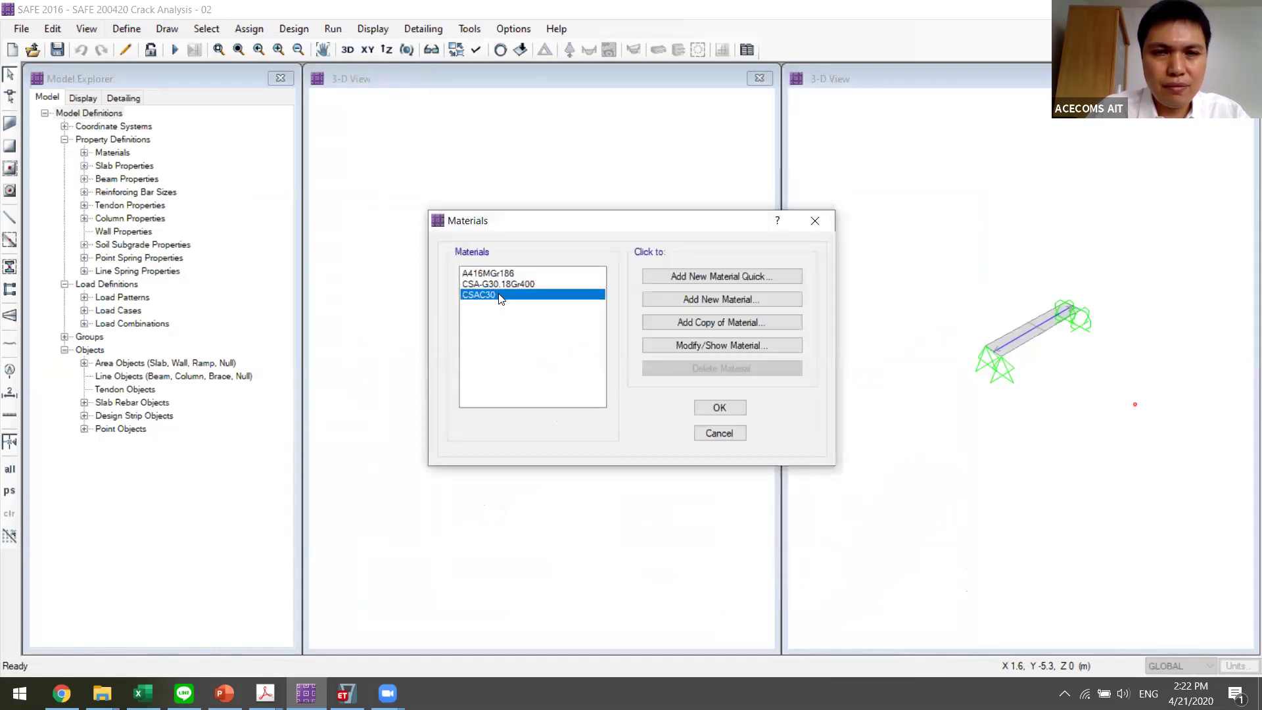
pyautogui.click(695, 347)
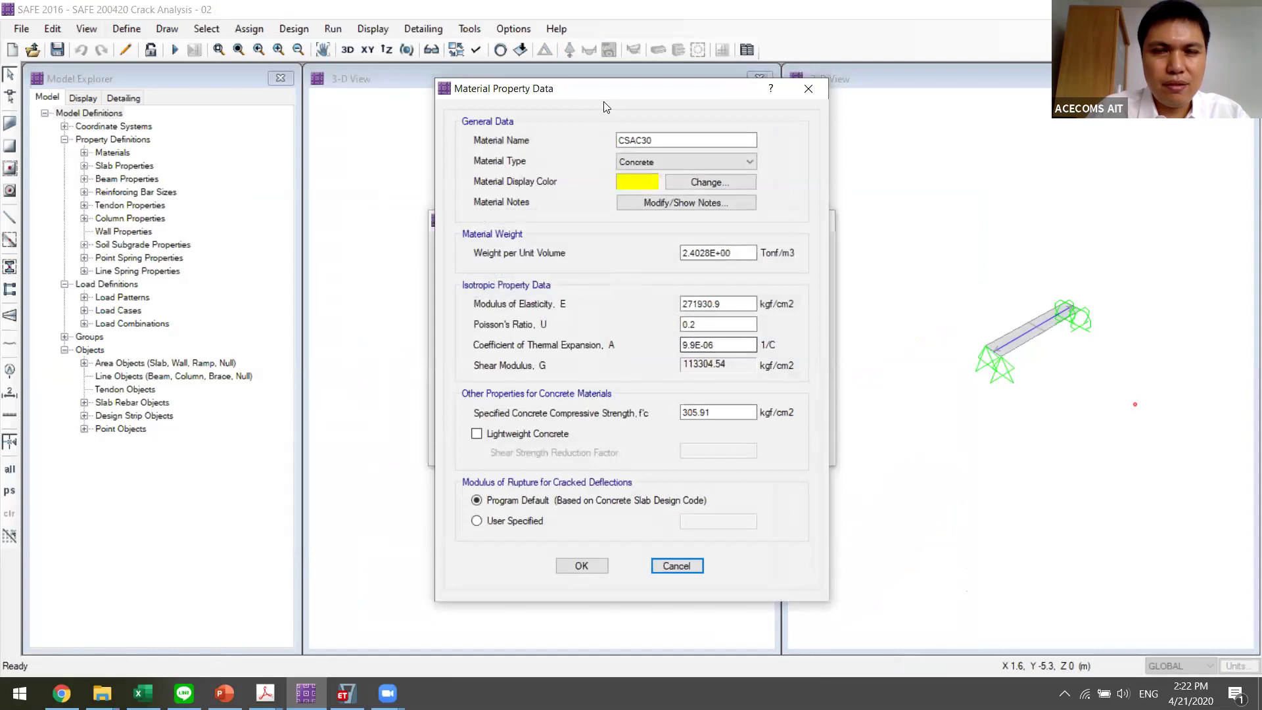
pyautogui.moveTo(603, 97); pyautogui.dragTo(569, 35)
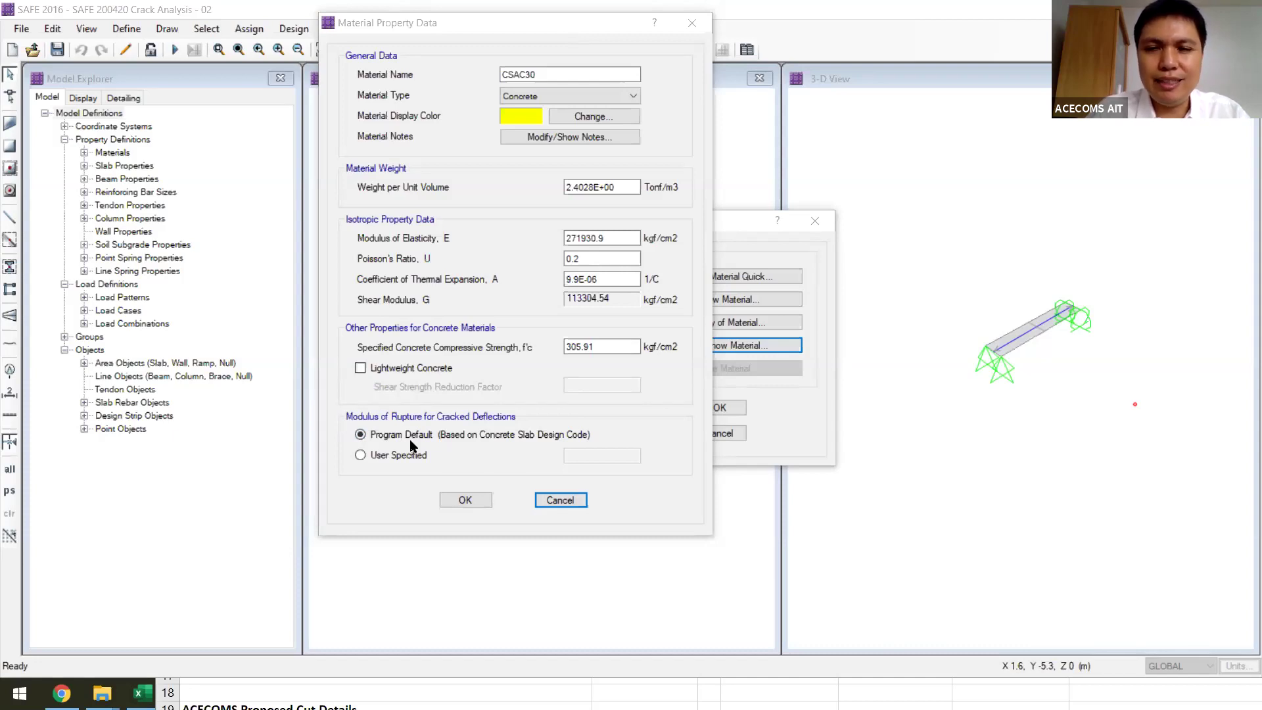
# Check the user-specified modulus of rupture option for CSAC30's cracked deflections, restore the program default, and accept the material definitions
pyautogui.click(361, 455)
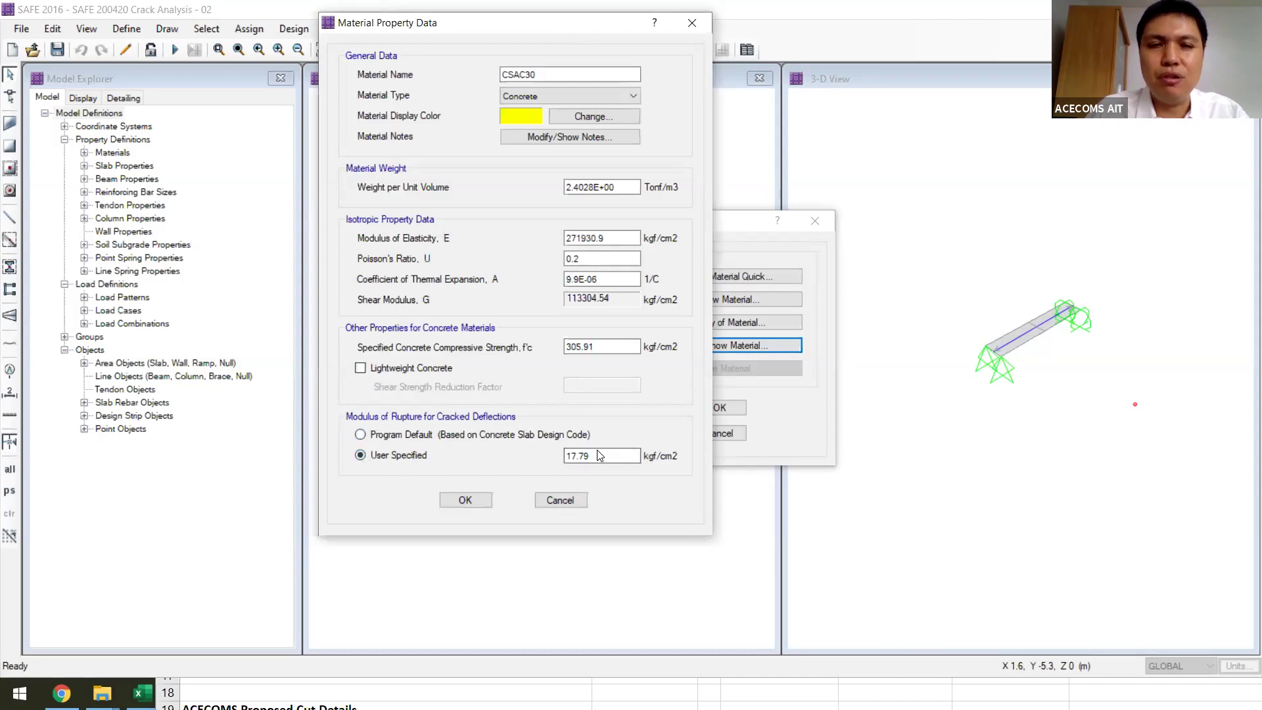
pyautogui.click(361, 435)
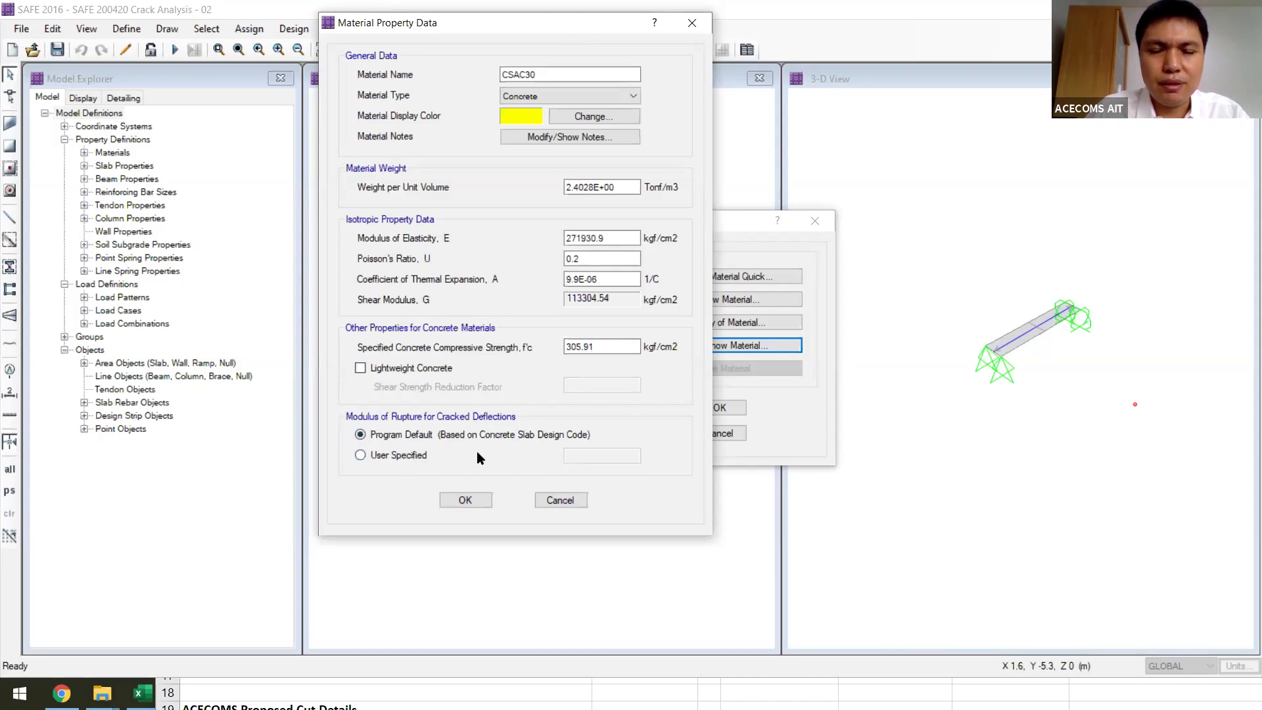
pyautogui.click(466, 500)
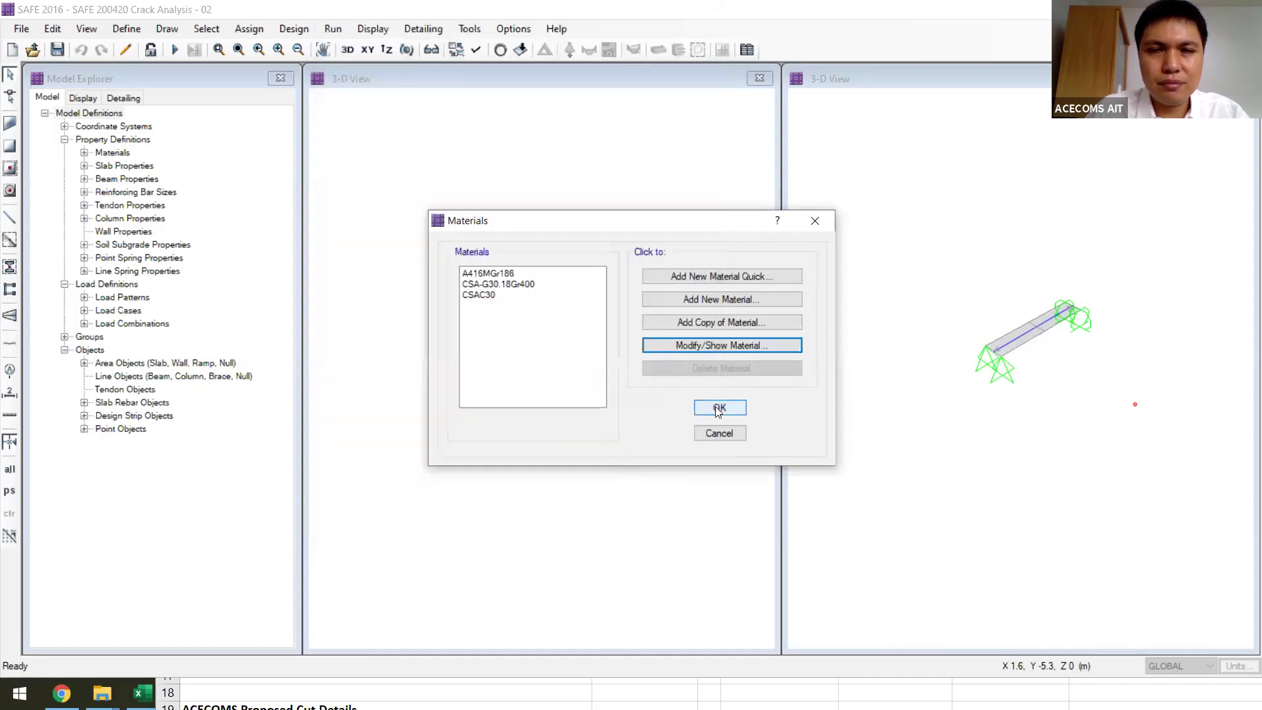
pyautogui.click(721, 408)
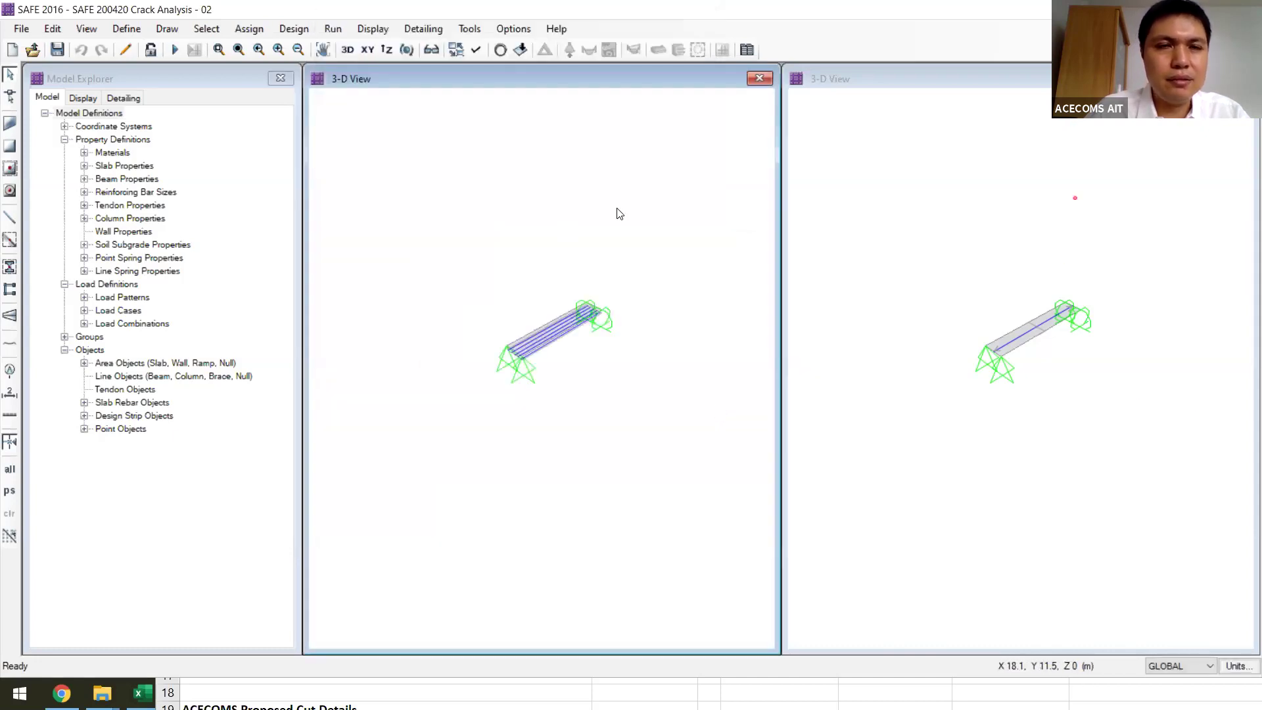
# Review the cracking analysis reinforcement options and accept them with user-specified slab rebar objects as the reinforcement source
pyautogui.click(373, 49)
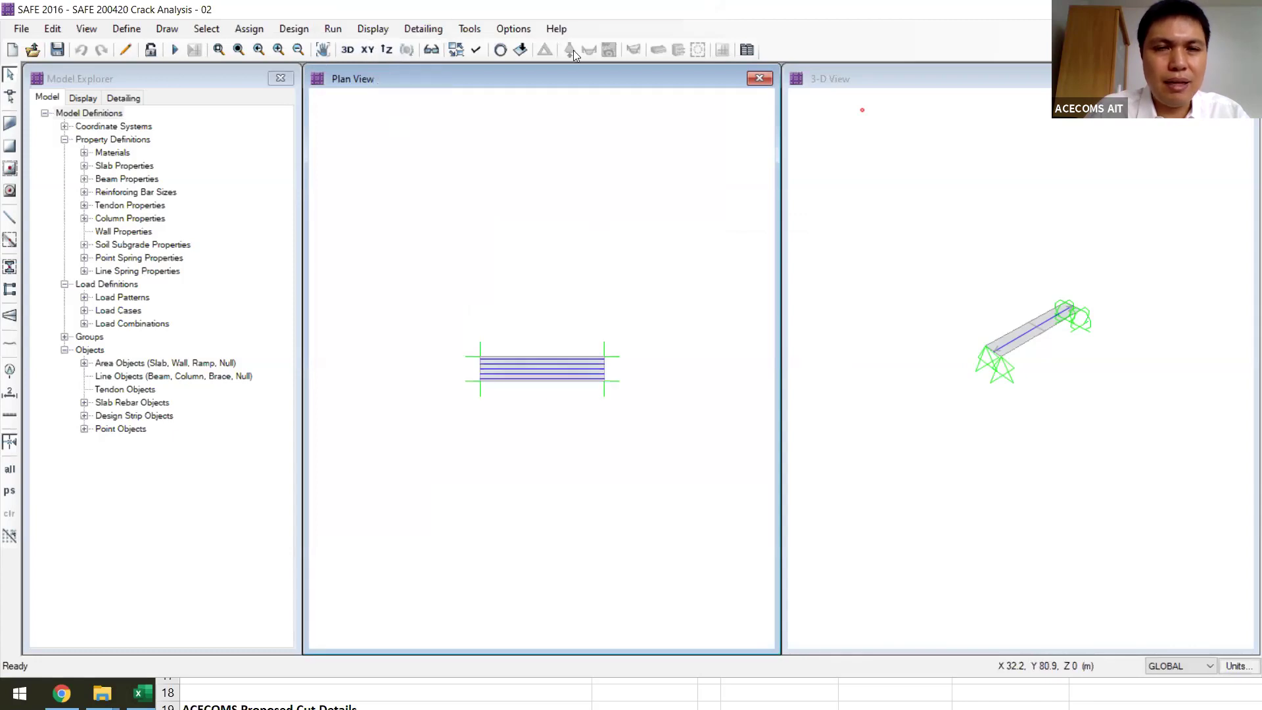
pyautogui.click(333, 29)
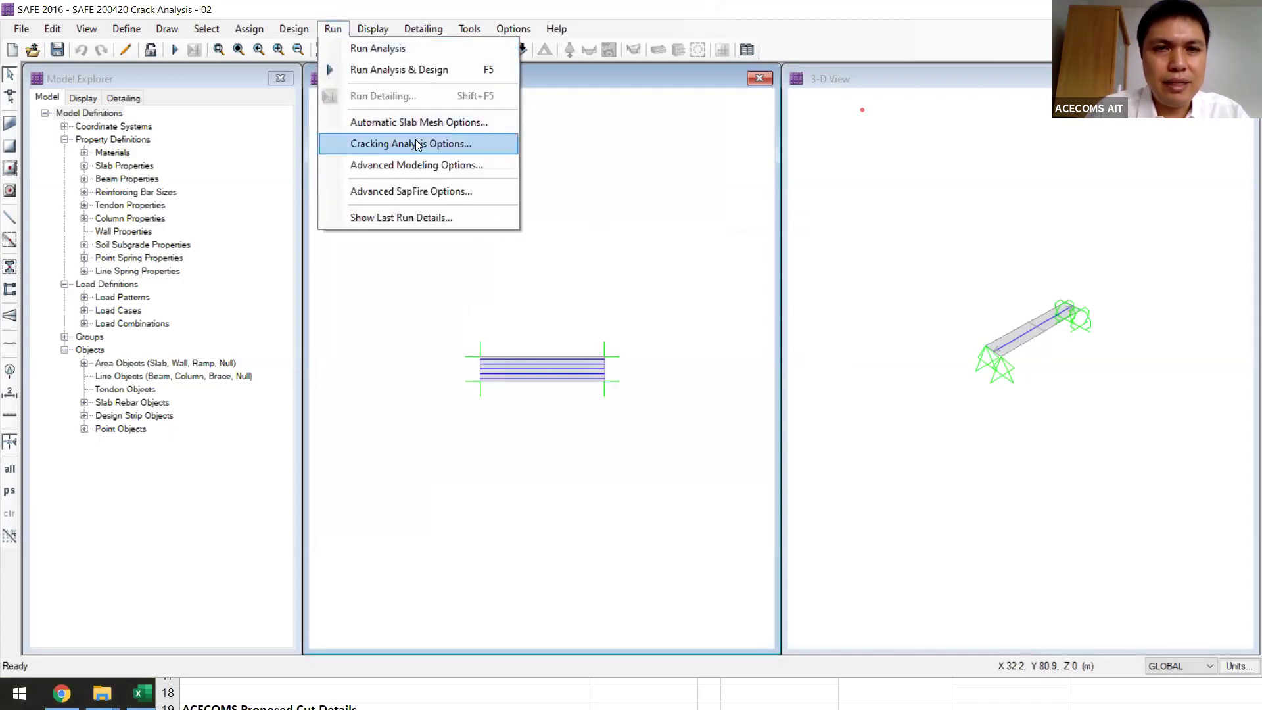
pyautogui.click(416, 144)
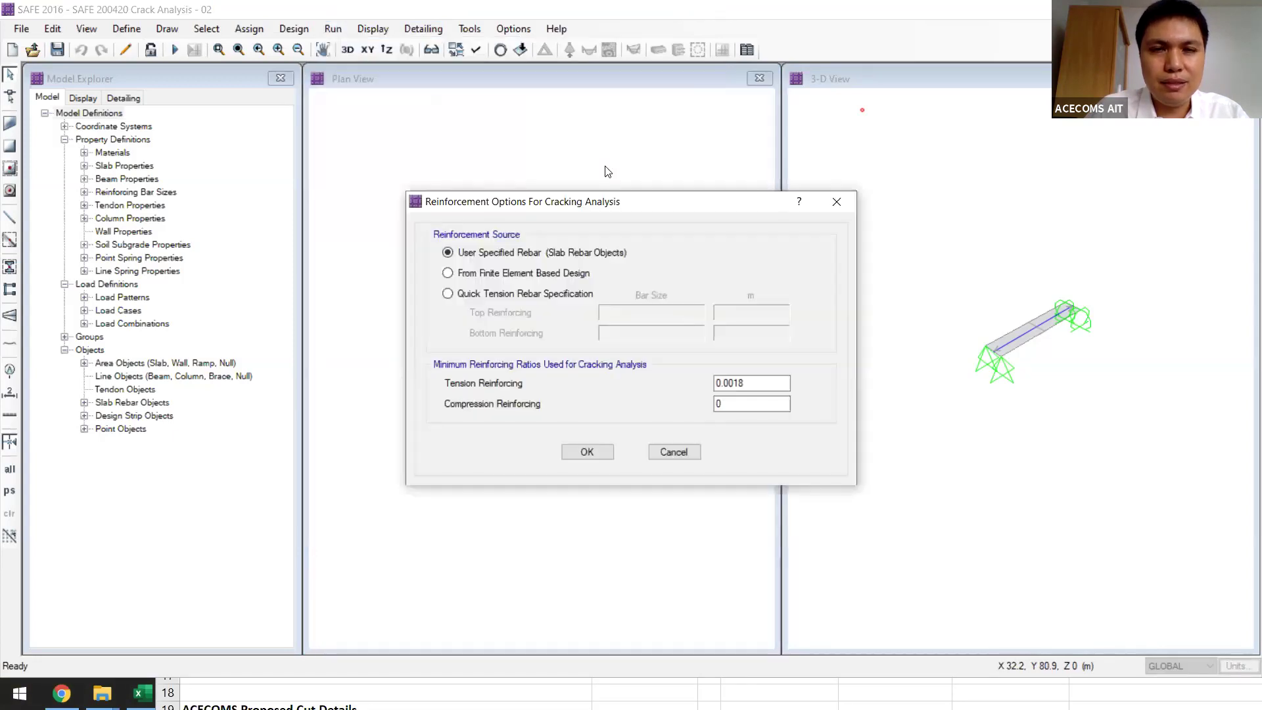
pyautogui.moveTo(617, 205); pyautogui.dragTo(571, 164)
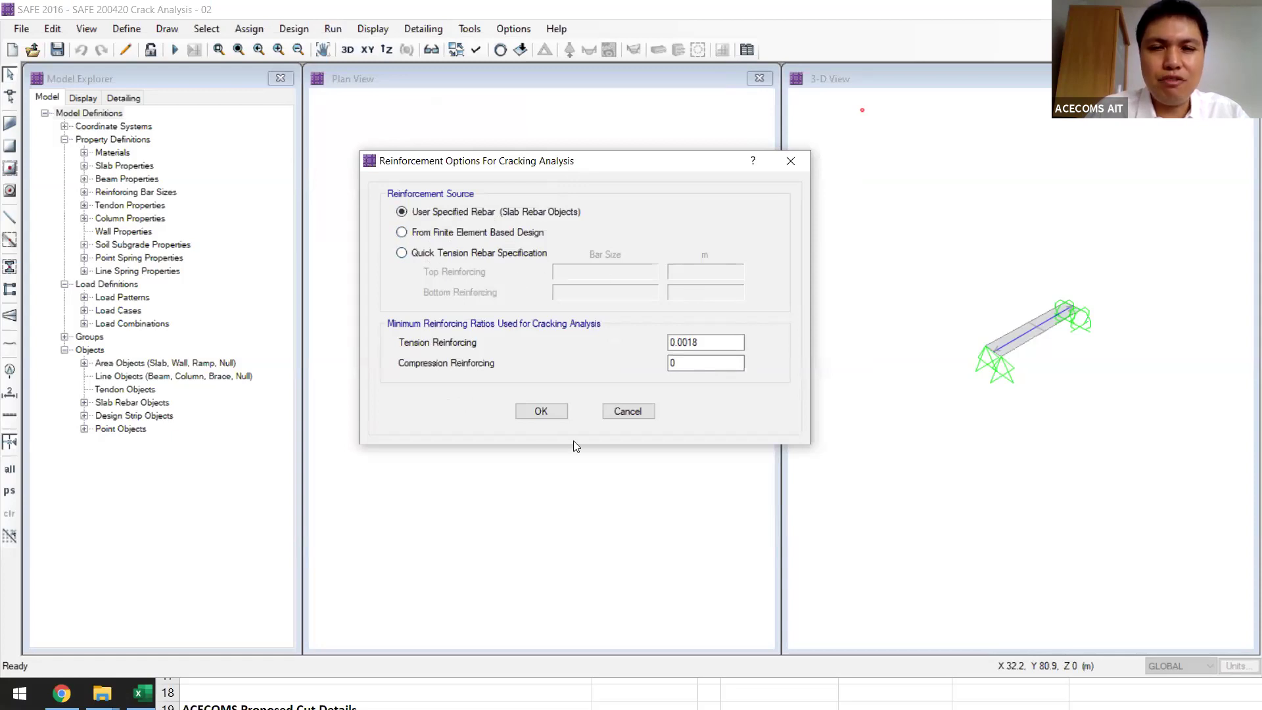
pyautogui.click(555, 414)
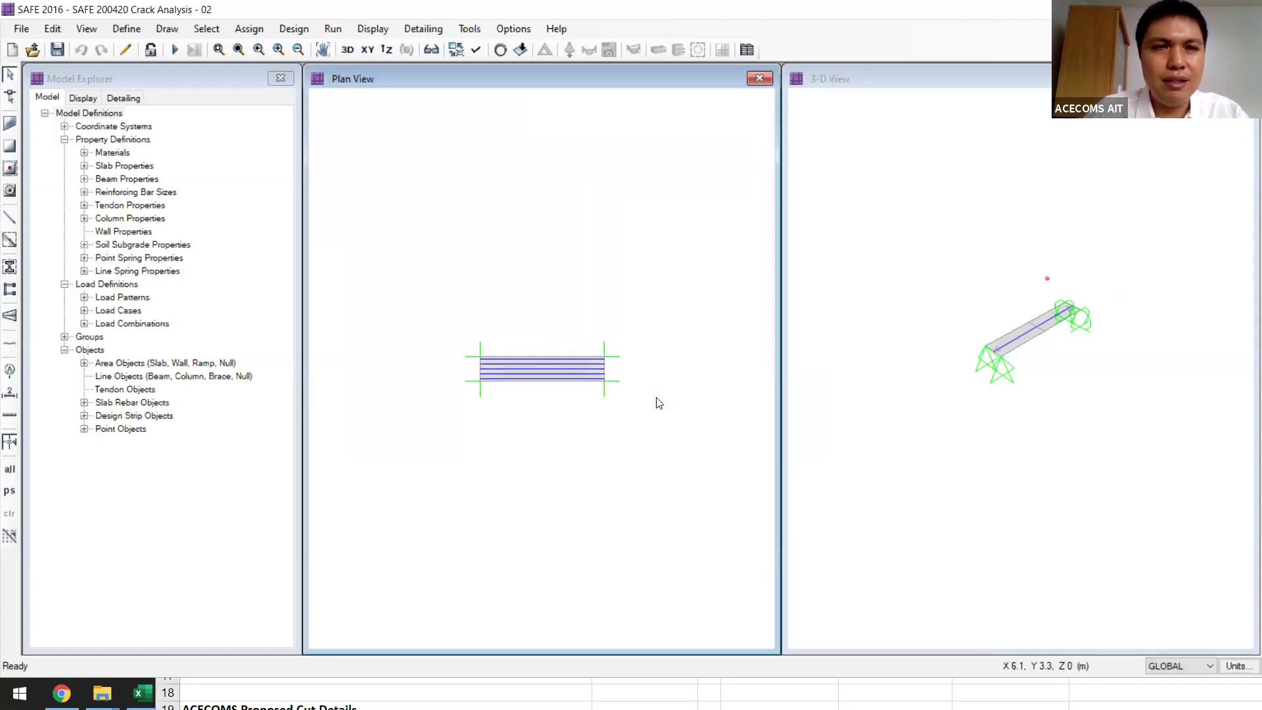
# Start drawing a slab rebar object in the plan view with rebar size 12
pyautogui.click(219, 49)
pyautogui.moveTo(462, 316); pyautogui.dragTo(685, 478)
pyautogui.moveTo(325, 252); pyautogui.dragTo(669, 393)
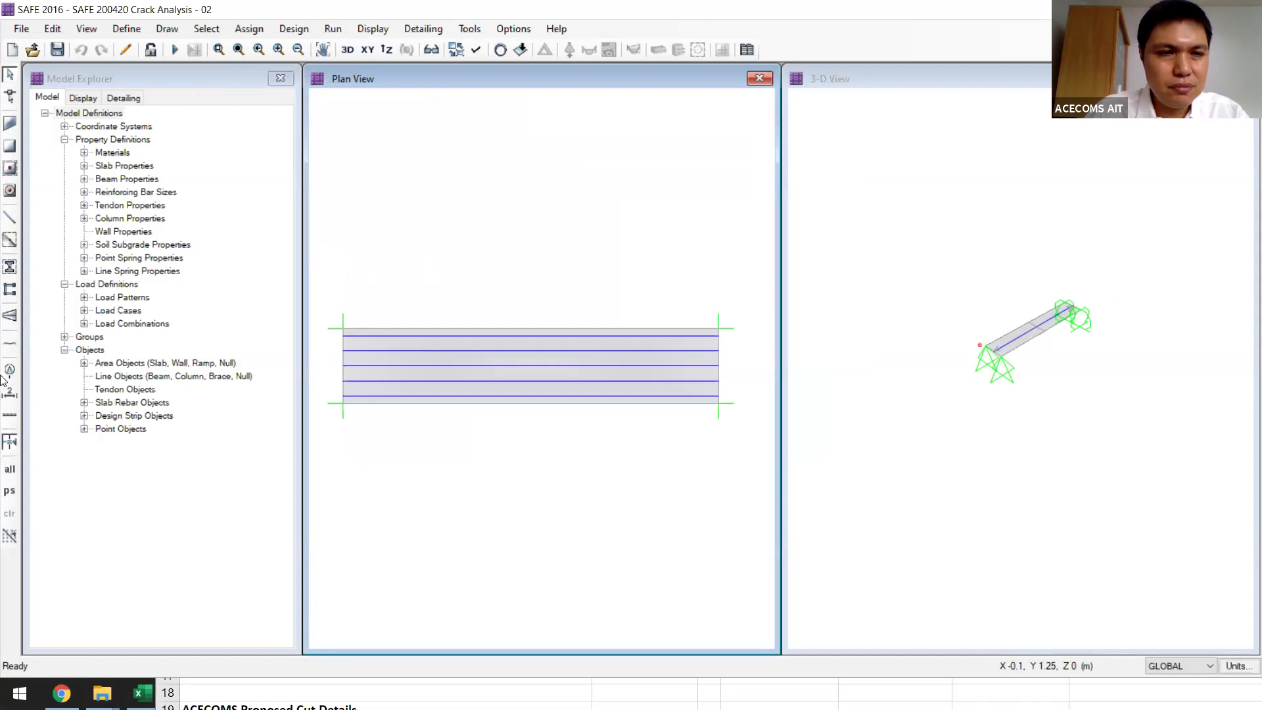
pyautogui.click(11, 424)
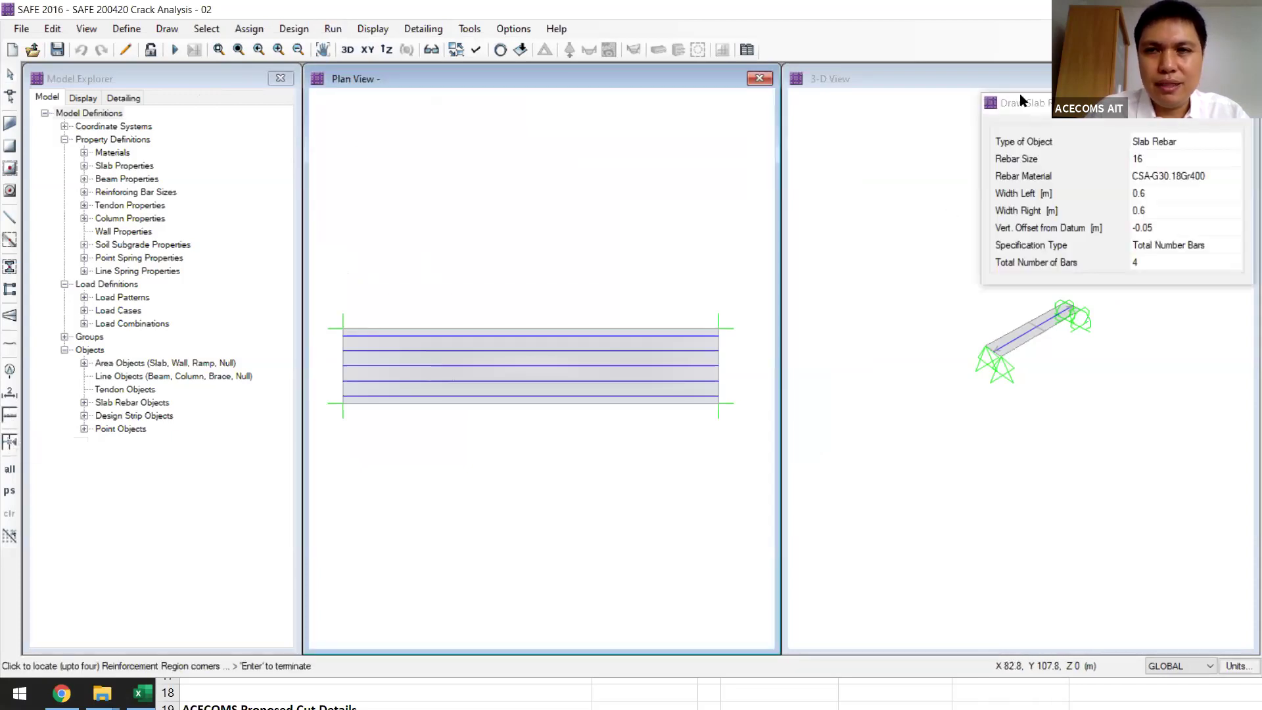
pyautogui.moveTo(1036, 109); pyautogui.dragTo(757, 125)
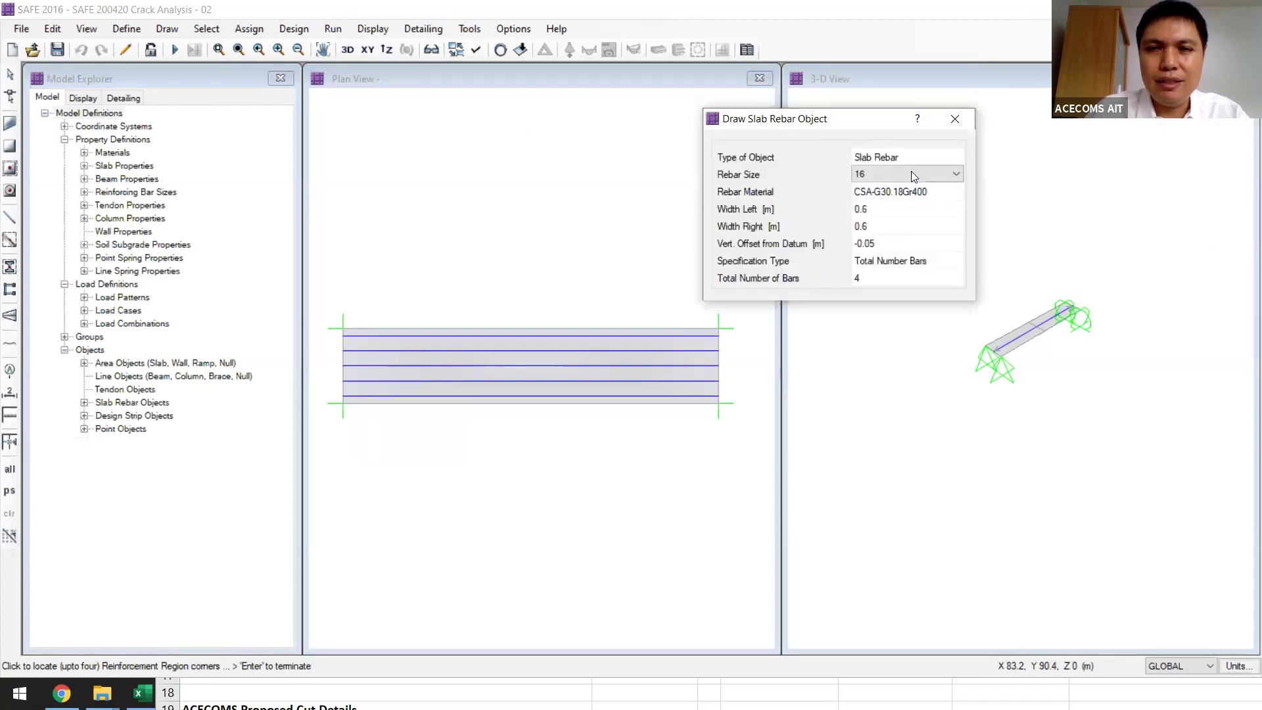
pyautogui.click(912, 171)
pyautogui.click(885, 221)
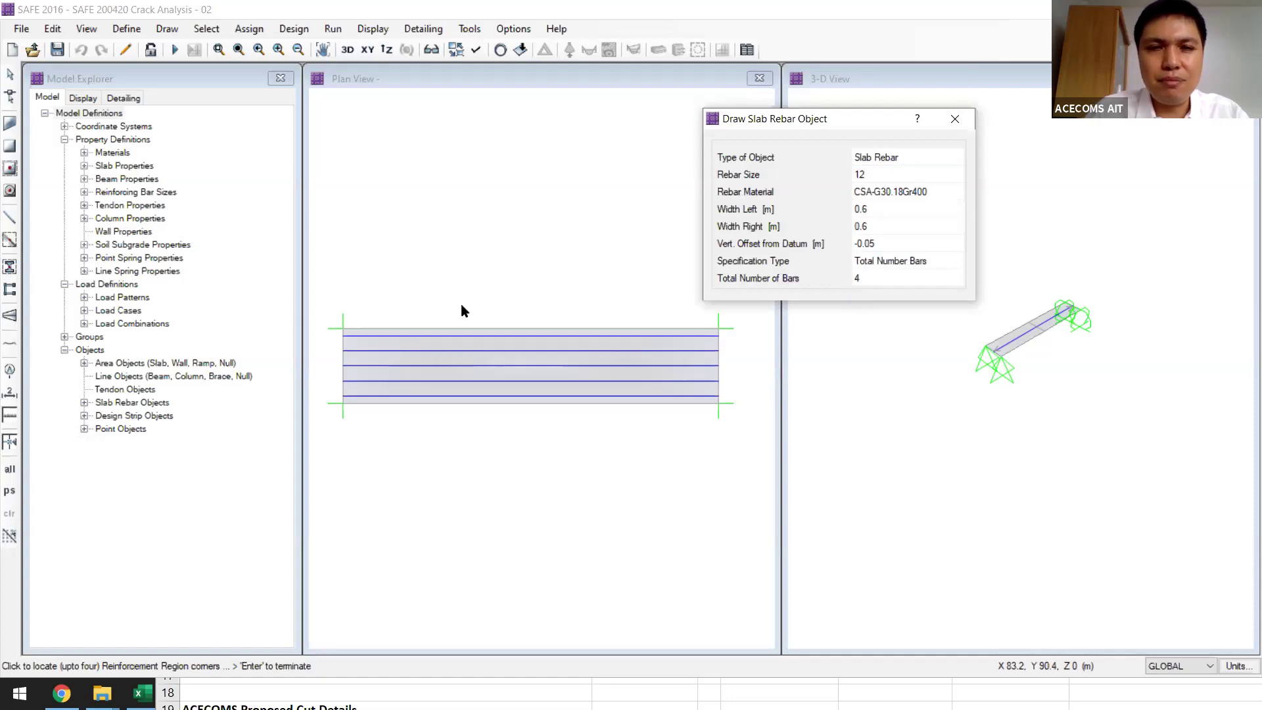
pyautogui.click(536, 338)
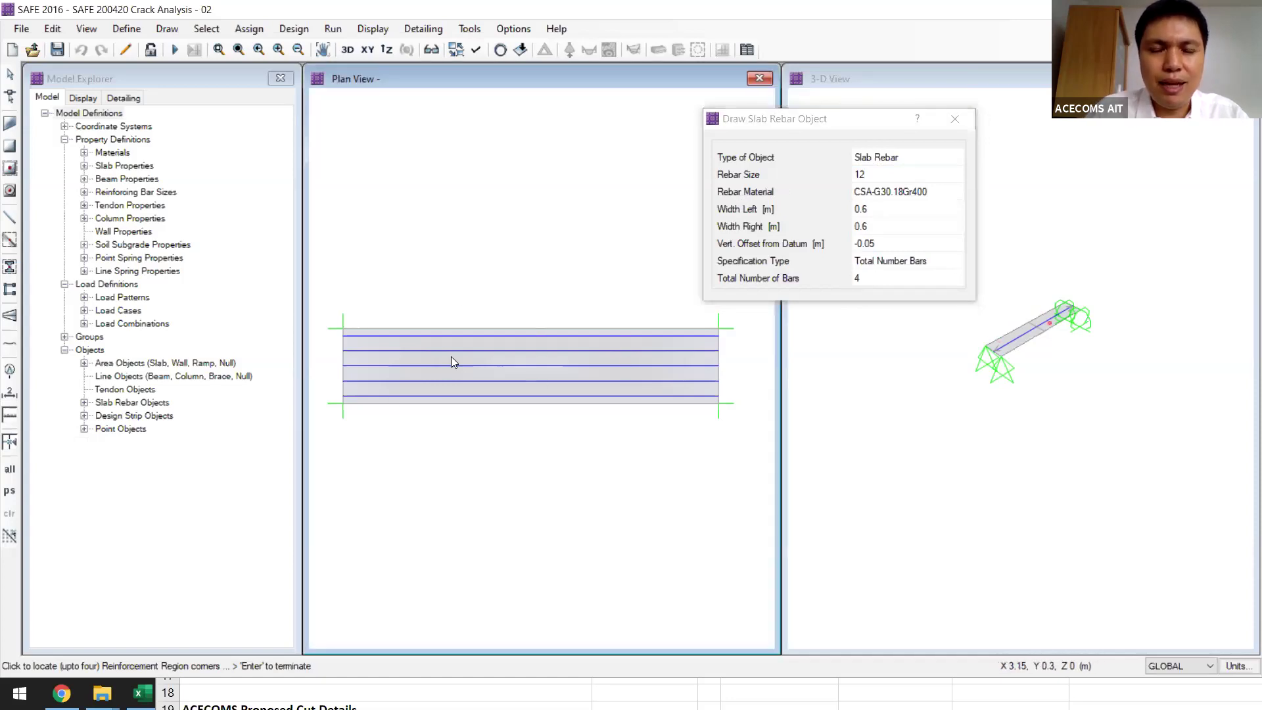
# Set the slab rebar's left and right widths to 0.5 m each
pyautogui.click(892, 211)
pyautogui.click(891, 211)
pyautogui.press('BackSpace')
pyautogui.write('5')
pyautogui.click(902, 228)
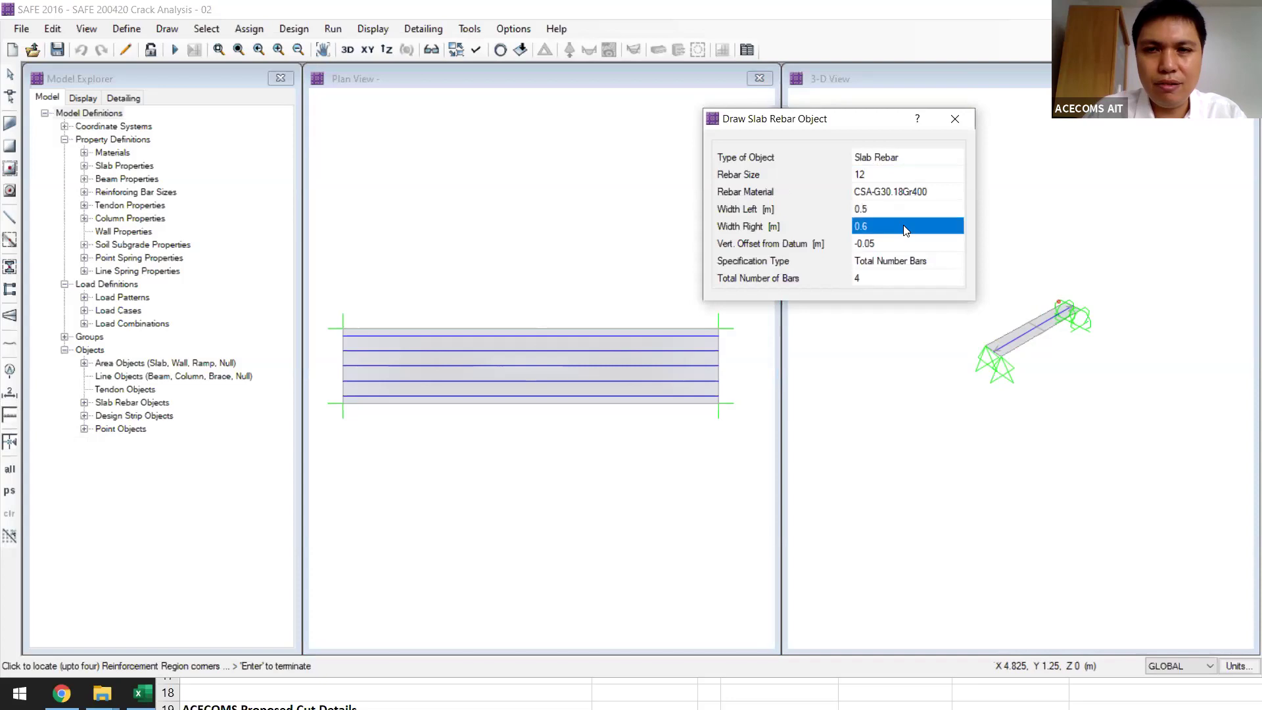
pyautogui.click(904, 225)
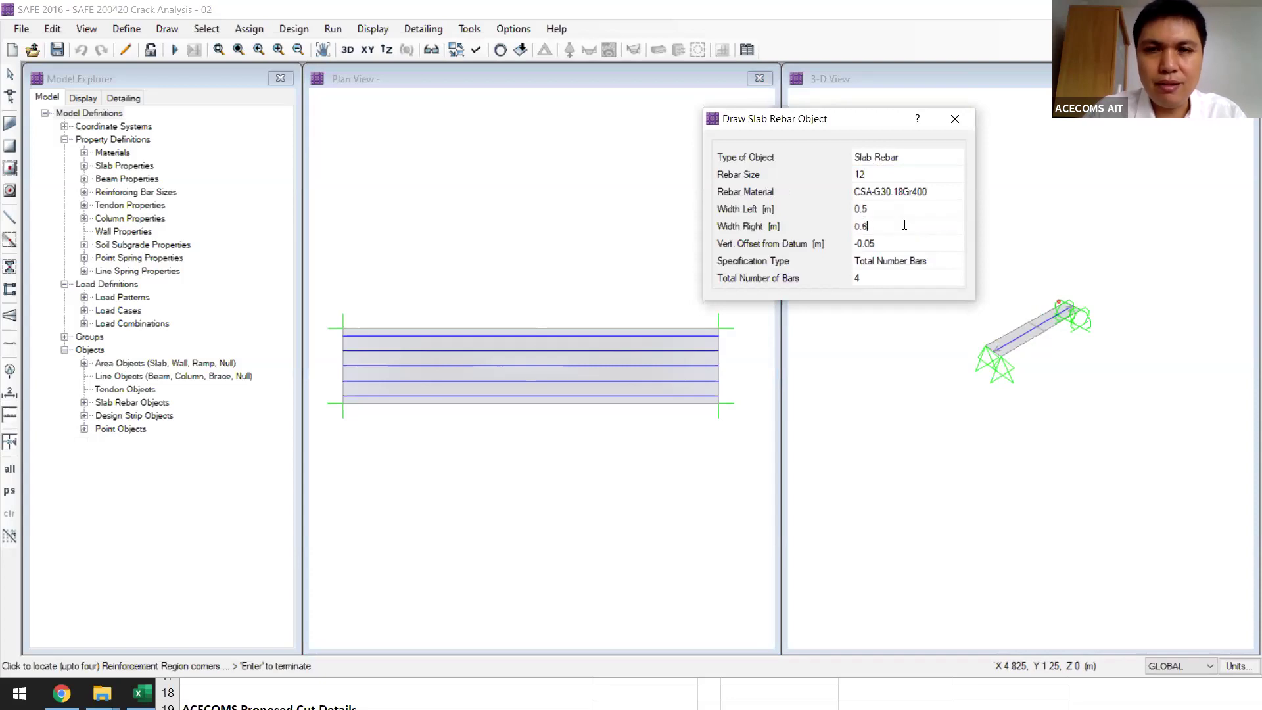
pyautogui.press('BackSpace')
pyautogui.write('5')
# Set the slab rebar's vertical offset from datum to -0.16 m
pyautogui.click(901, 242)
pyautogui.click(901, 242)
pyautogui.press('BackSpace')
pyautogui.press('BackSpace')
pyautogui.write('16')
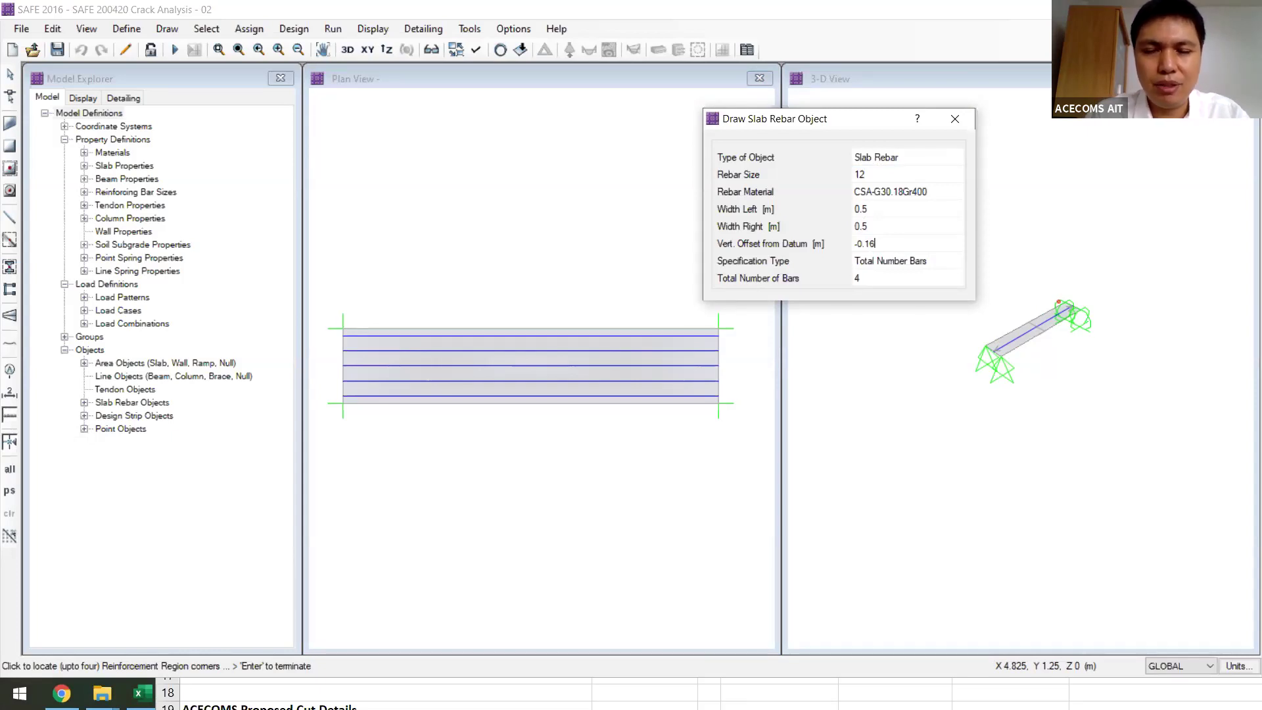
pyautogui.press('Return')
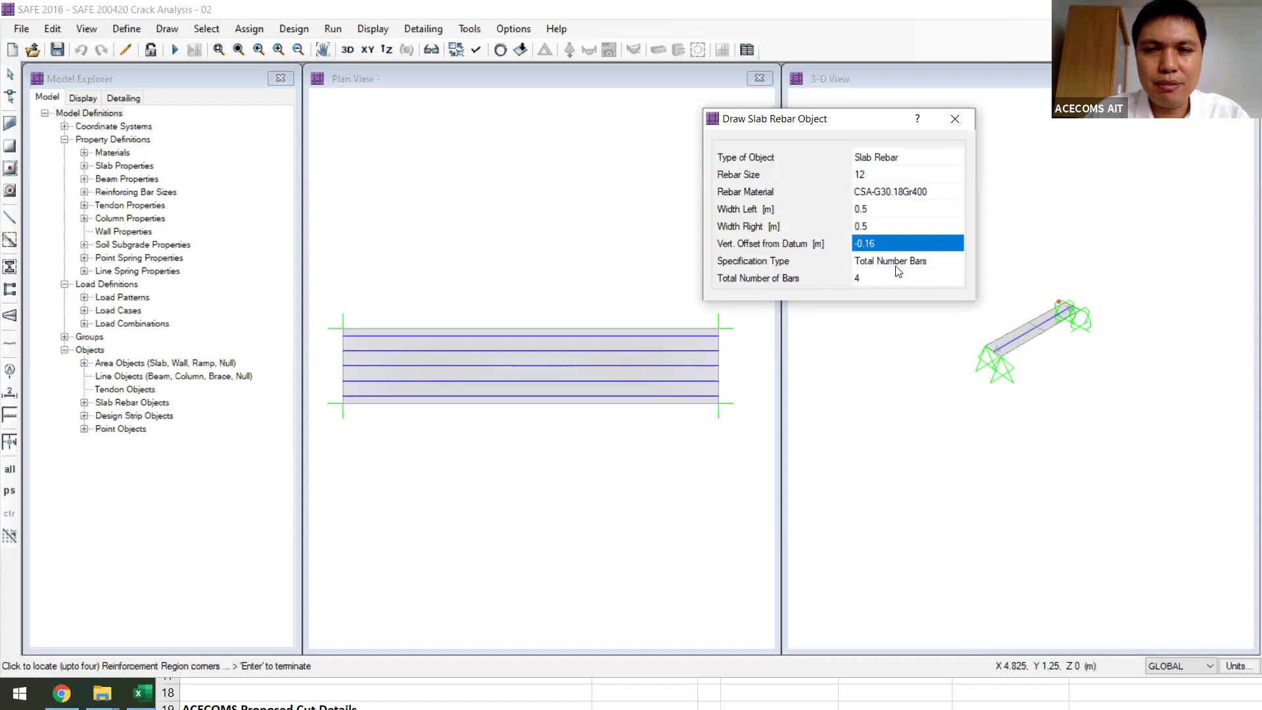
# Set the total number of bars to 5 and draw the slab rebar along the slab's longitudinal centreline from end to end
pyautogui.click(883, 277)
pyautogui.press('BackSpace')
pyautogui.write('5')
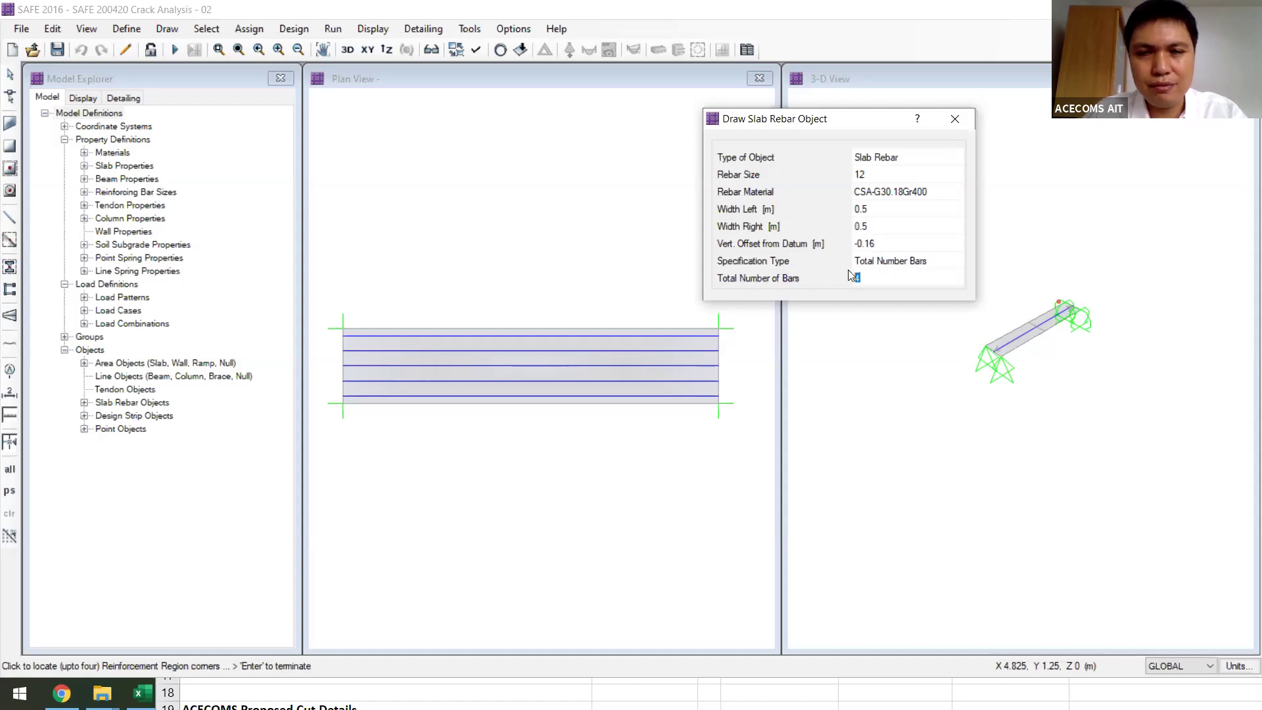
pyautogui.click(343, 365)
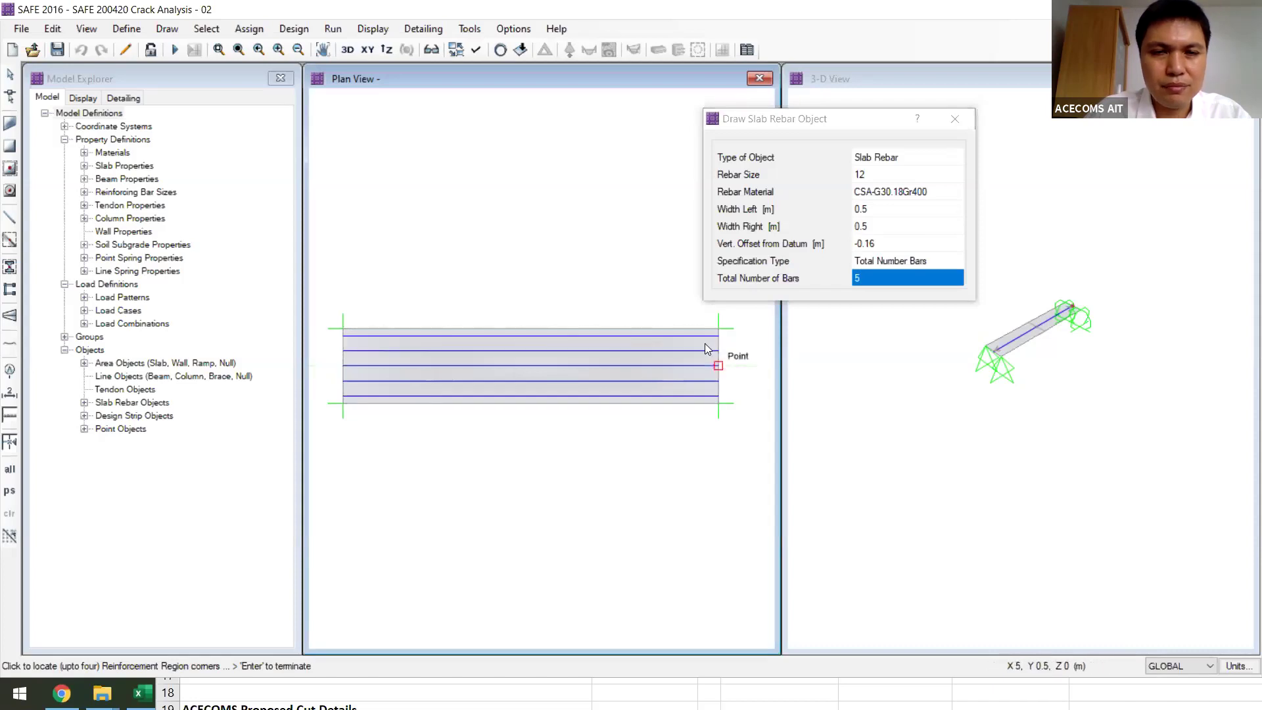
pyautogui.click(10, 76)
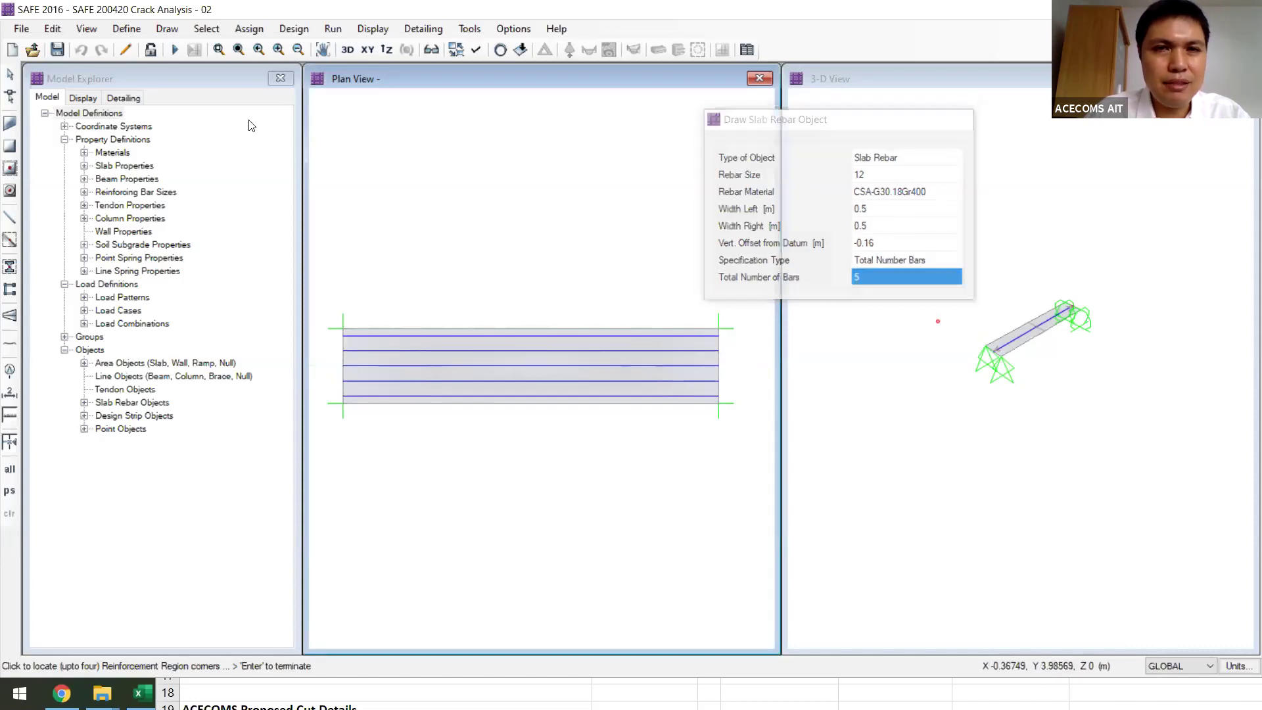
pyautogui.click(347, 49)
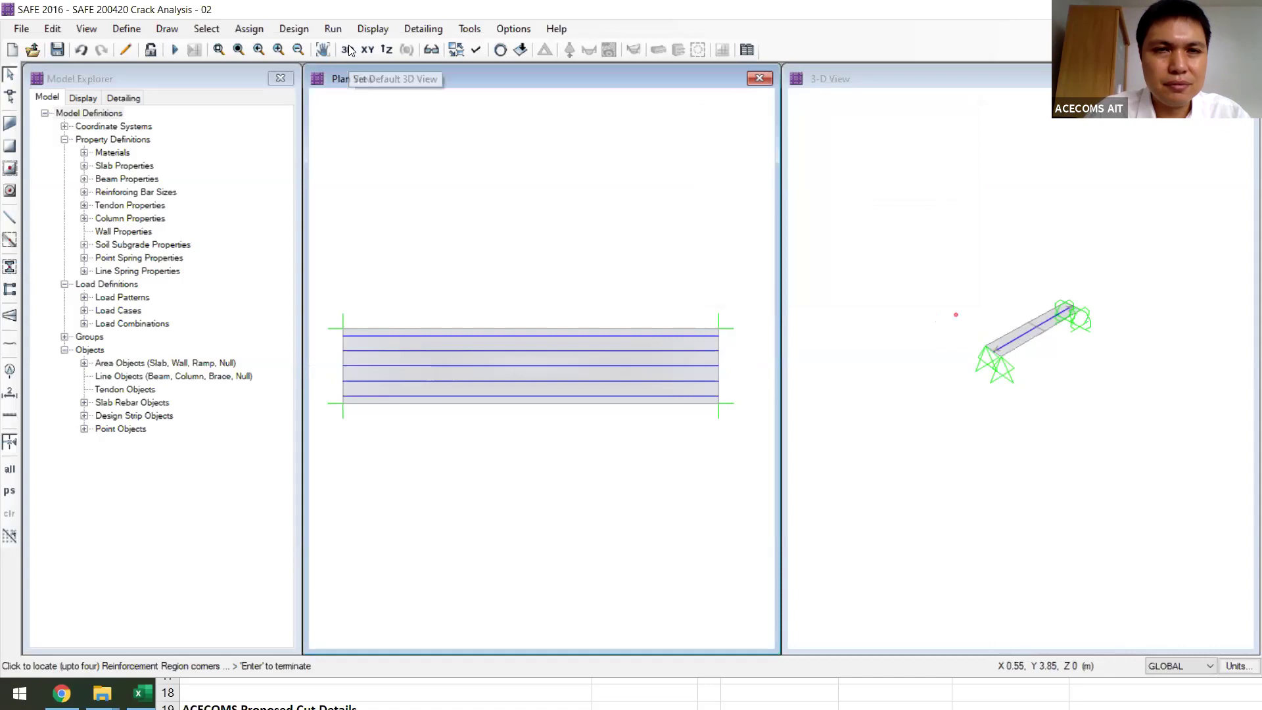
pyautogui.click(220, 50)
pyautogui.moveTo(487, 274); pyautogui.dragTo(631, 391)
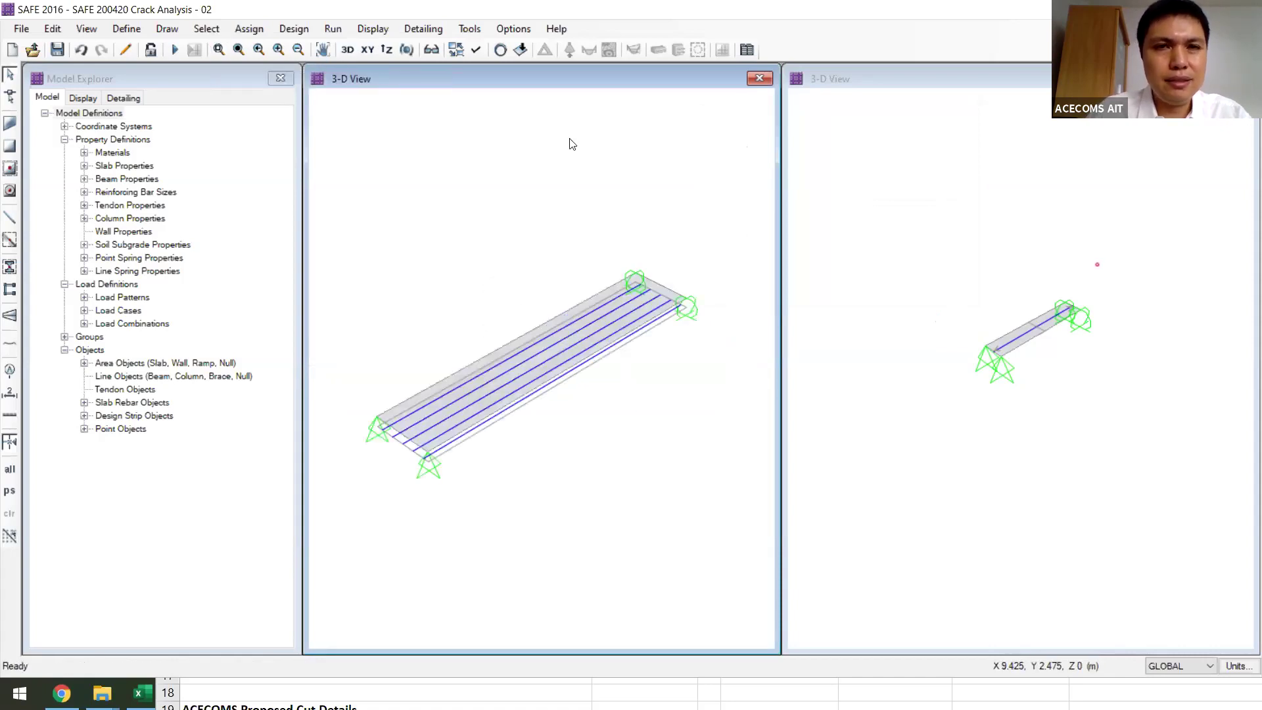
# Review the DEAD load case's linear static settings and applied load, and accept them
pyautogui.click(126, 28)
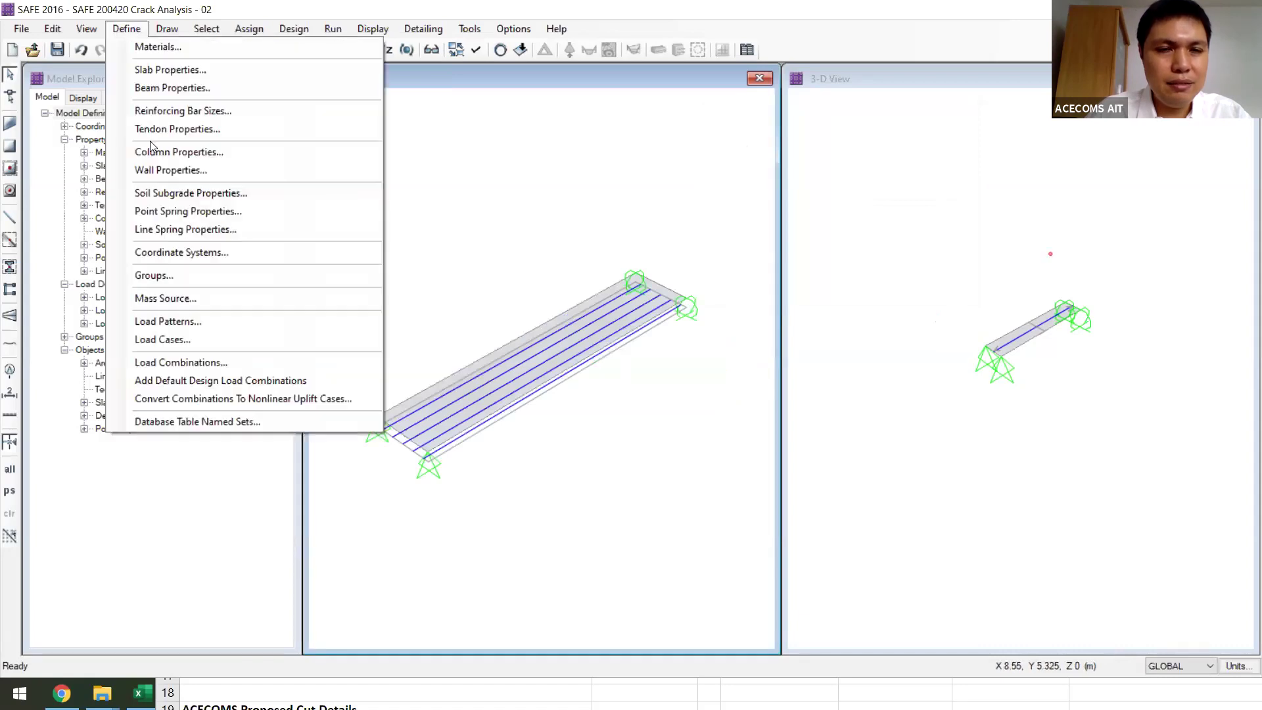
pyautogui.press('Return')
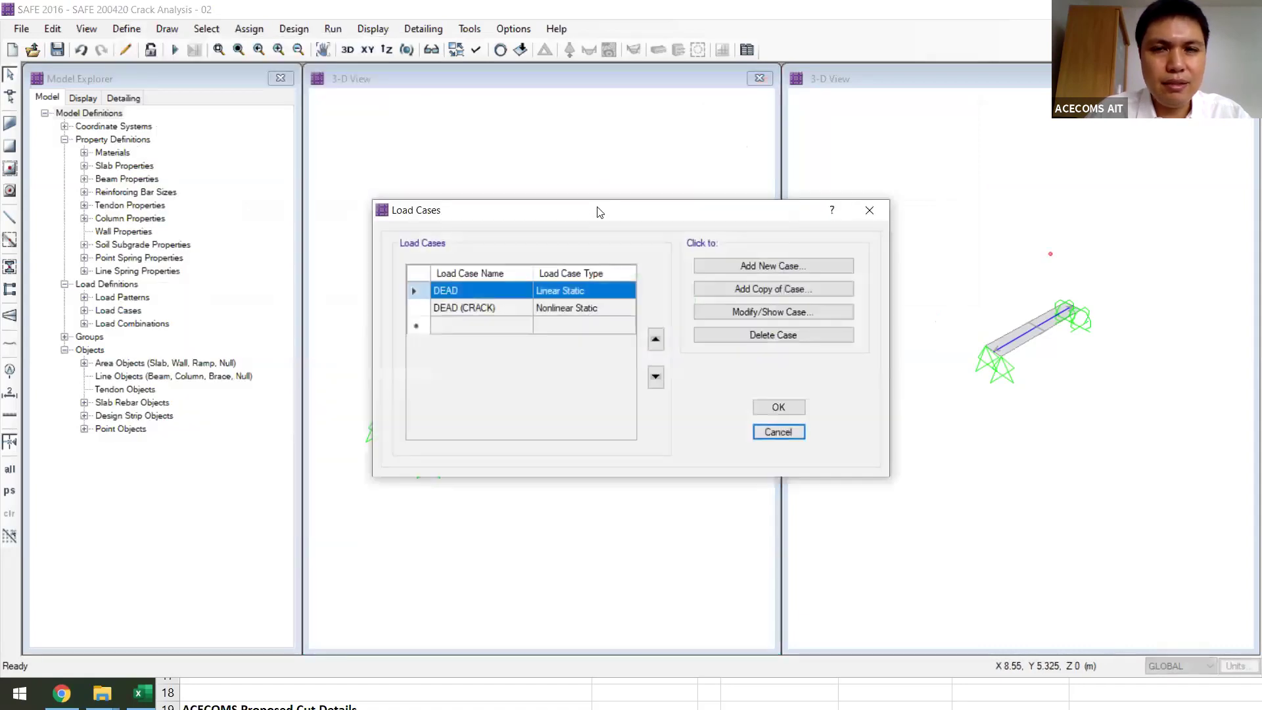
pyautogui.moveTo(599, 214); pyautogui.dragTo(343, 56)
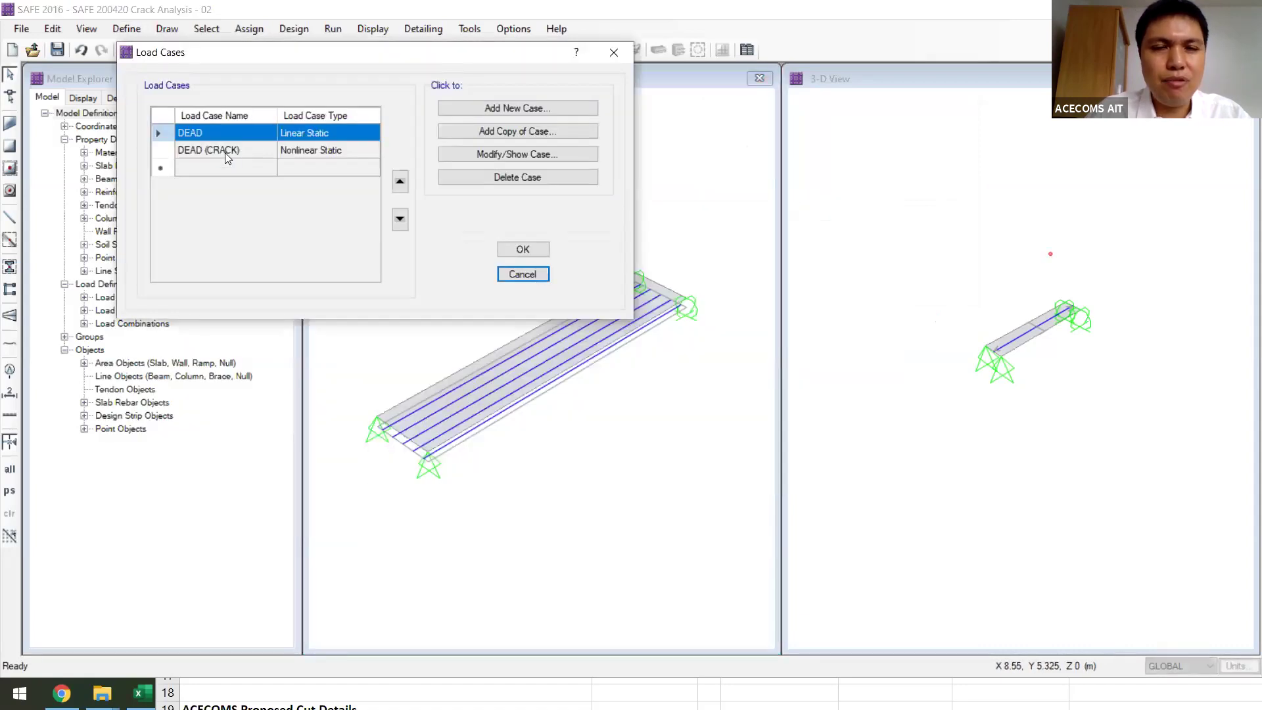
pyautogui.click(562, 157)
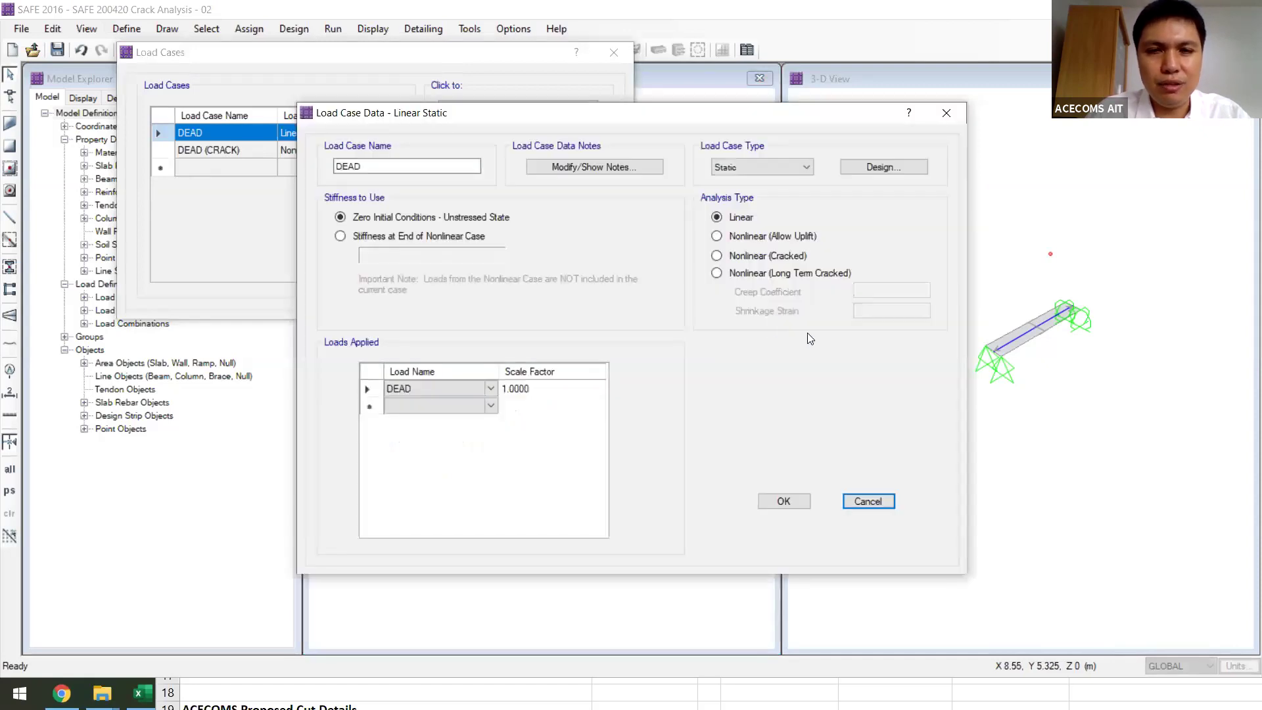
pyautogui.click(792, 504)
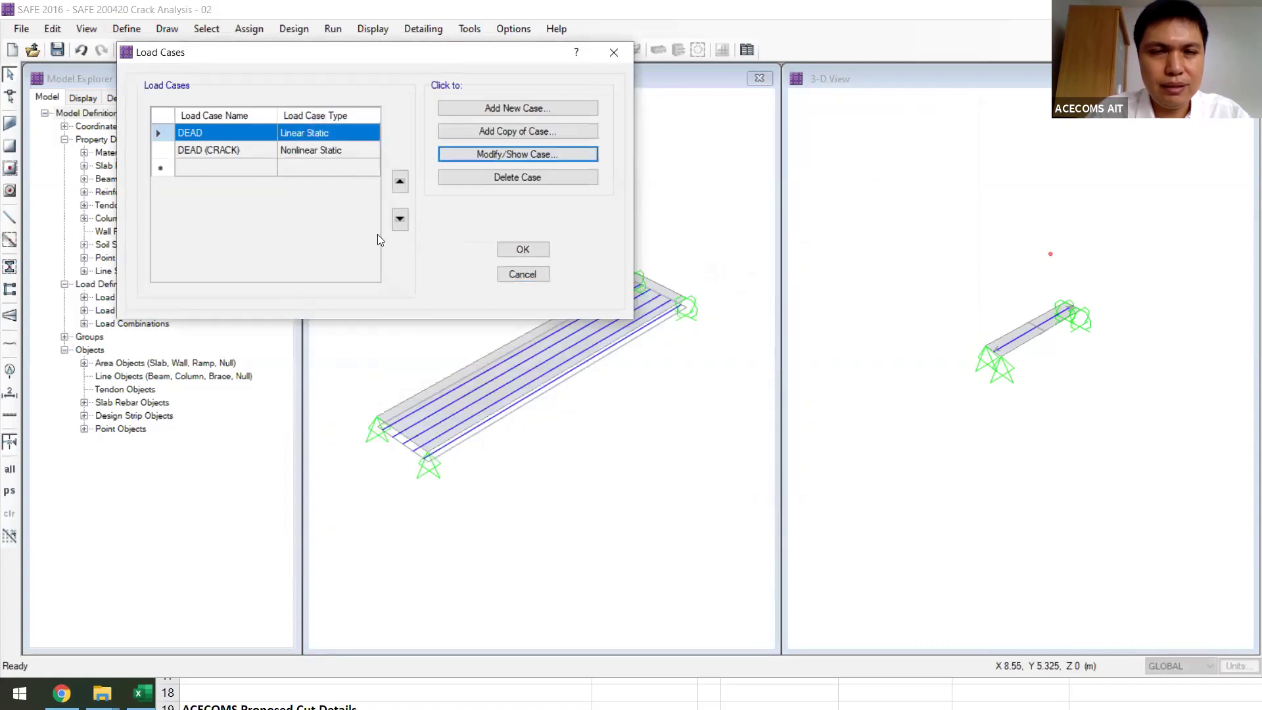
# Review the DEAD (CRACK) load case's nonlinear cracked analysis settings and accept the load cases
pyautogui.click(206, 150)
pyautogui.click(502, 155)
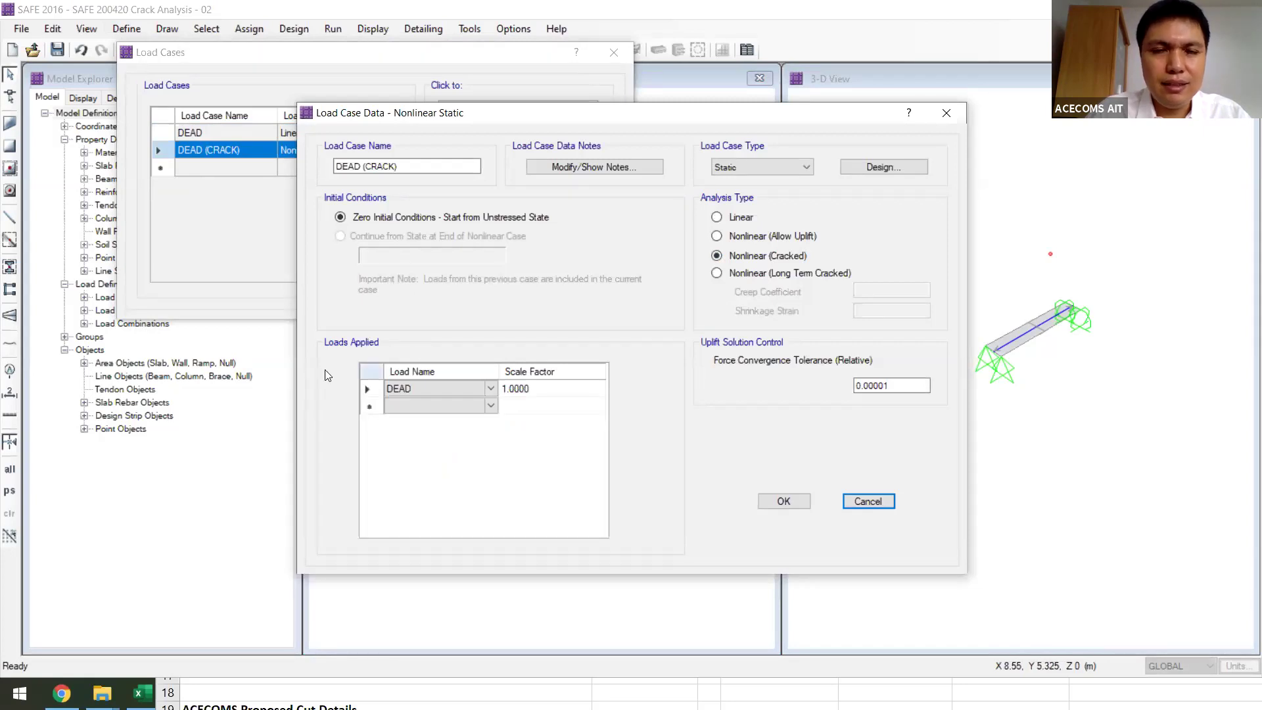
pyautogui.click(784, 502)
pyautogui.click(530, 244)
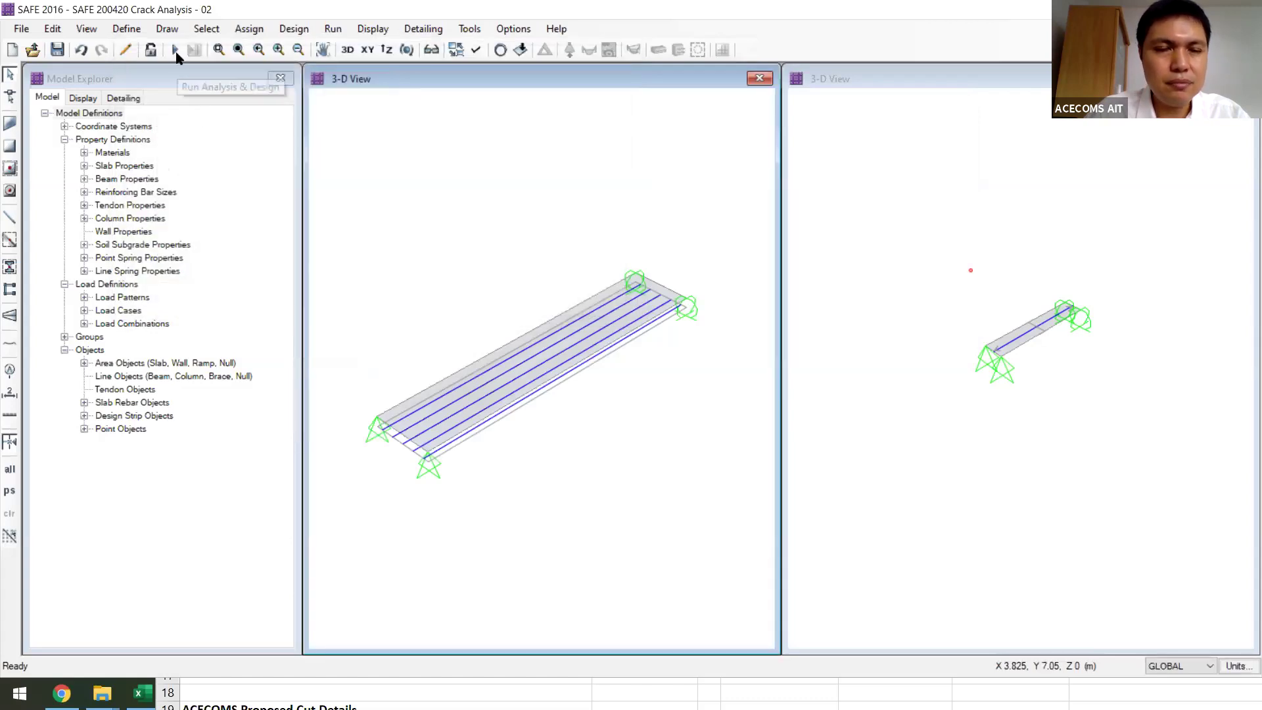
# Run the analysis and examine the slab's deformed shape under the DEAD load case up close
pyautogui.click(174, 51)
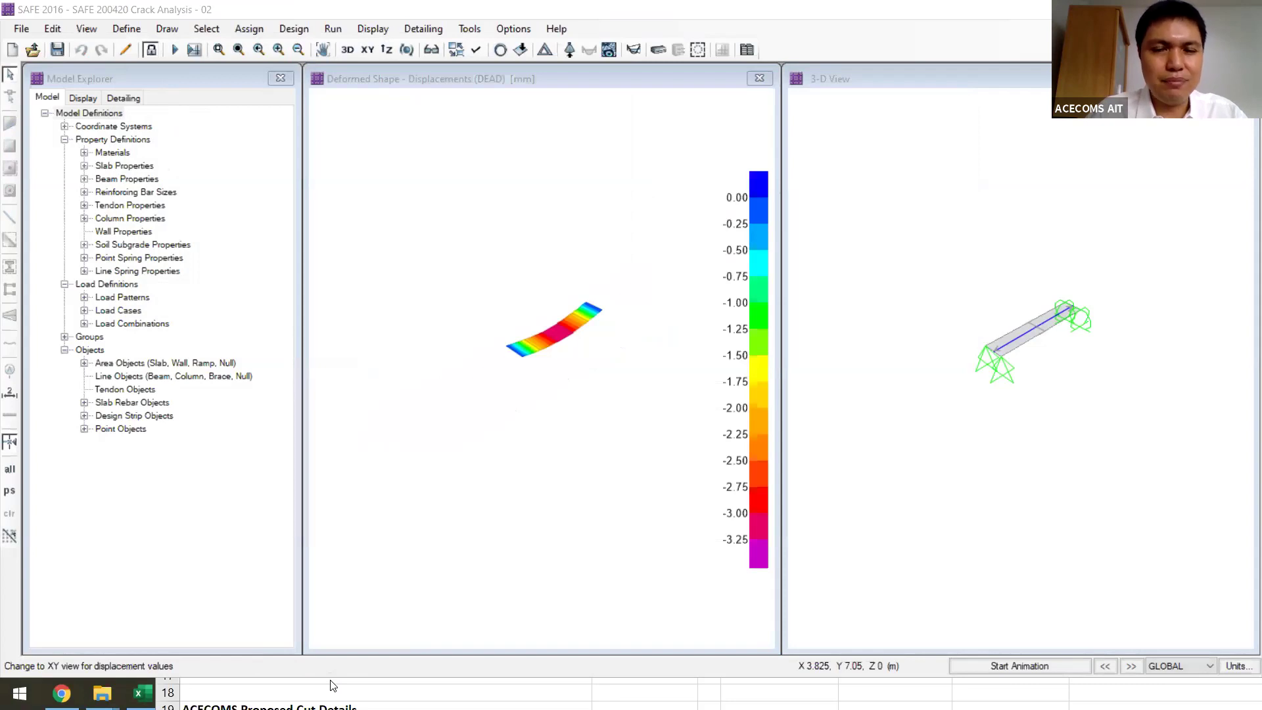
pyautogui.click(555, 249)
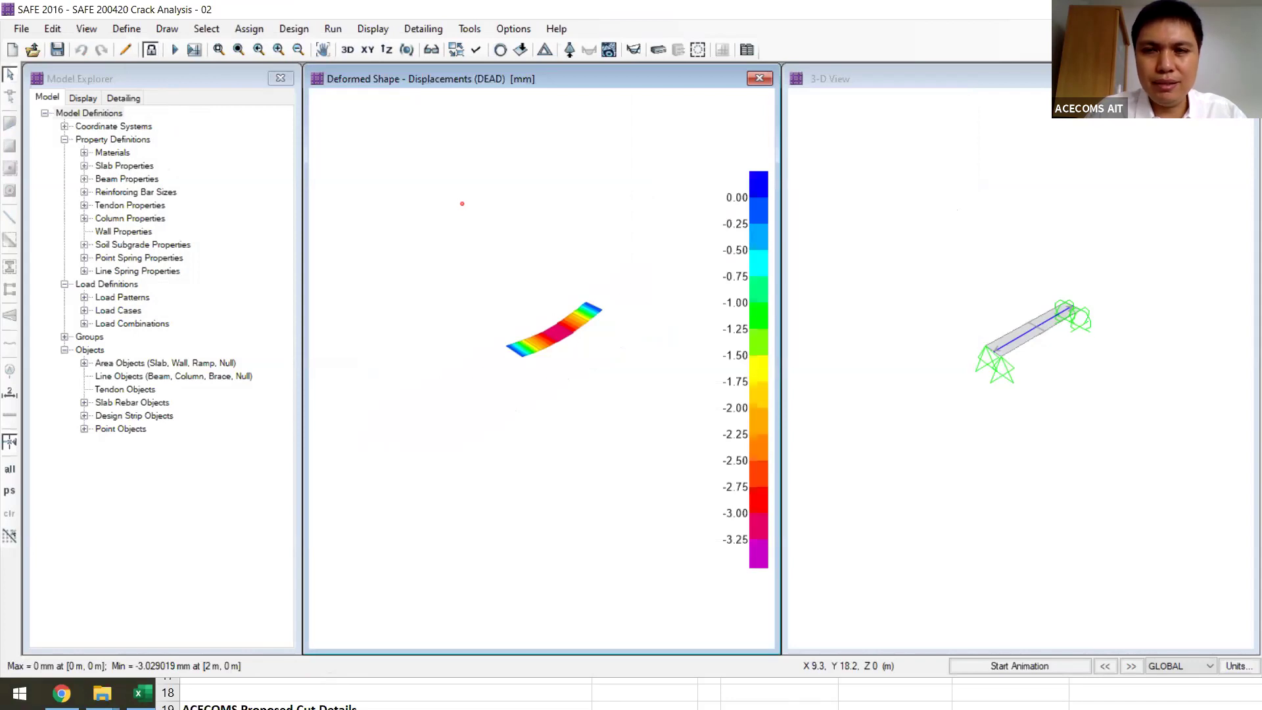
pyautogui.click(219, 50)
pyautogui.moveTo(458, 248); pyautogui.dragTo(627, 363)
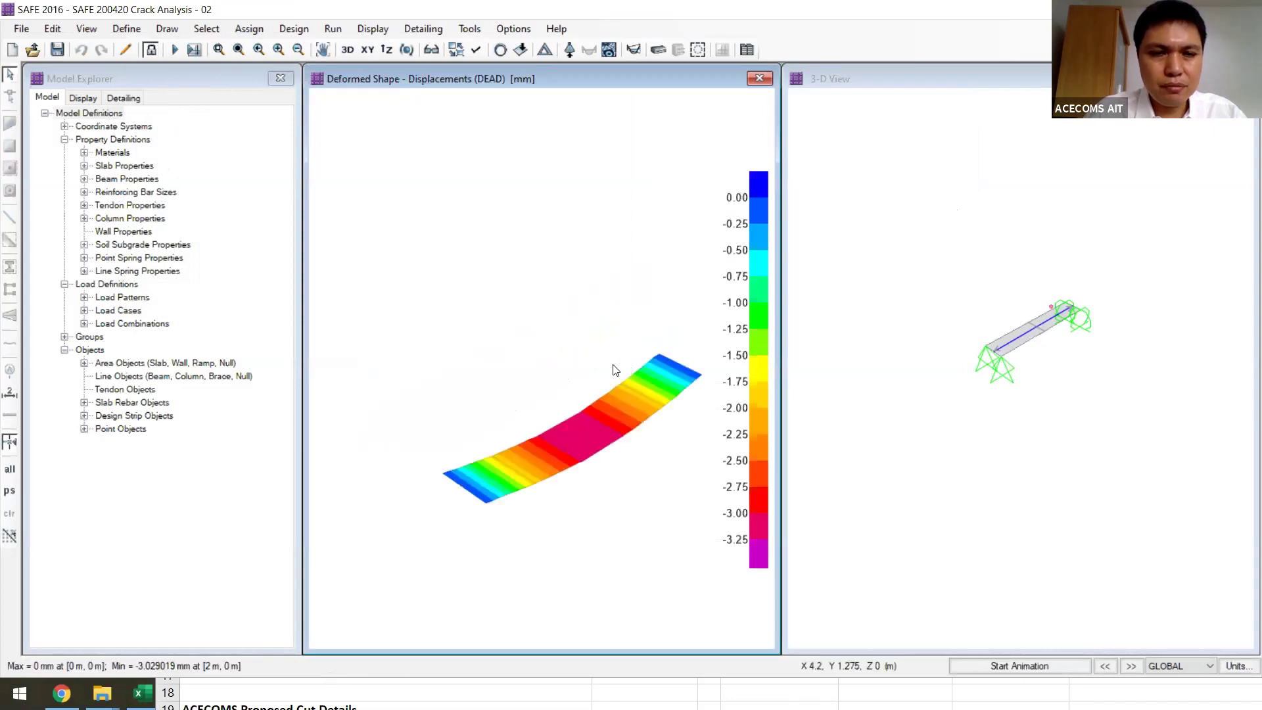
# Display the DEAD (CRACK) load case's deformed shape in the second 3-D view with automatic scaling and drawn contours
pyautogui.click(545, 50)
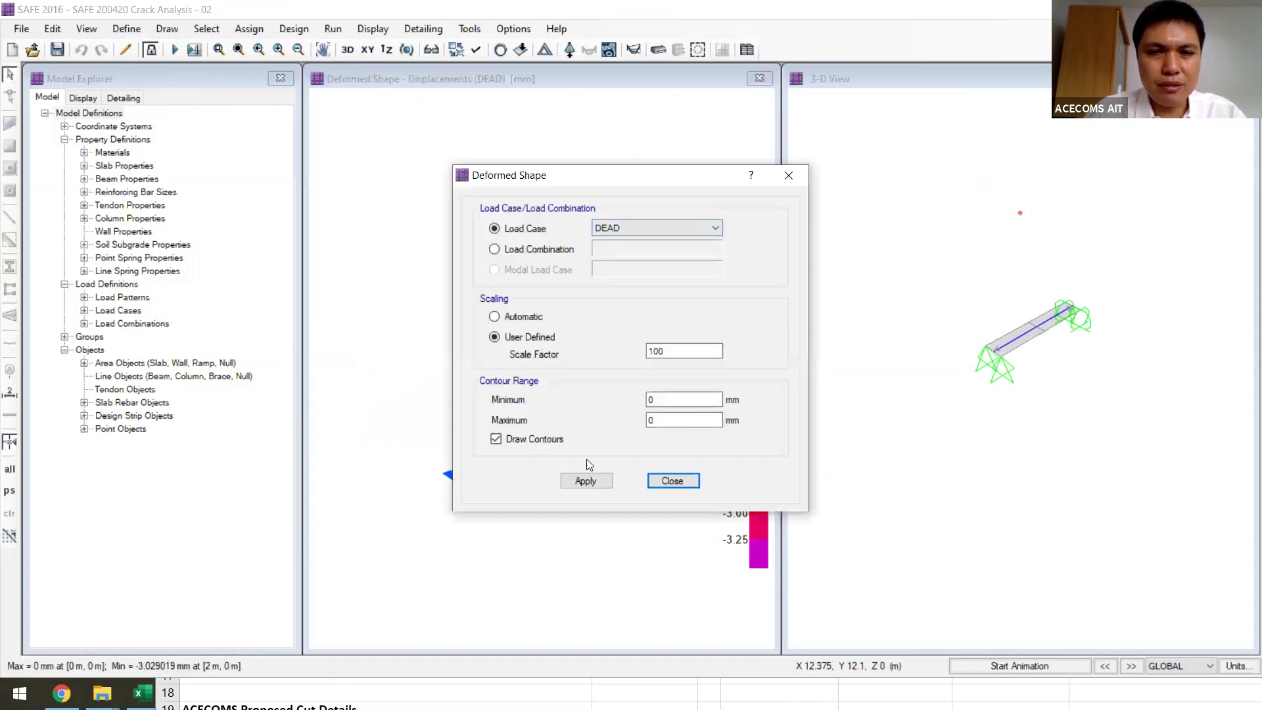
pyautogui.click(881, 355)
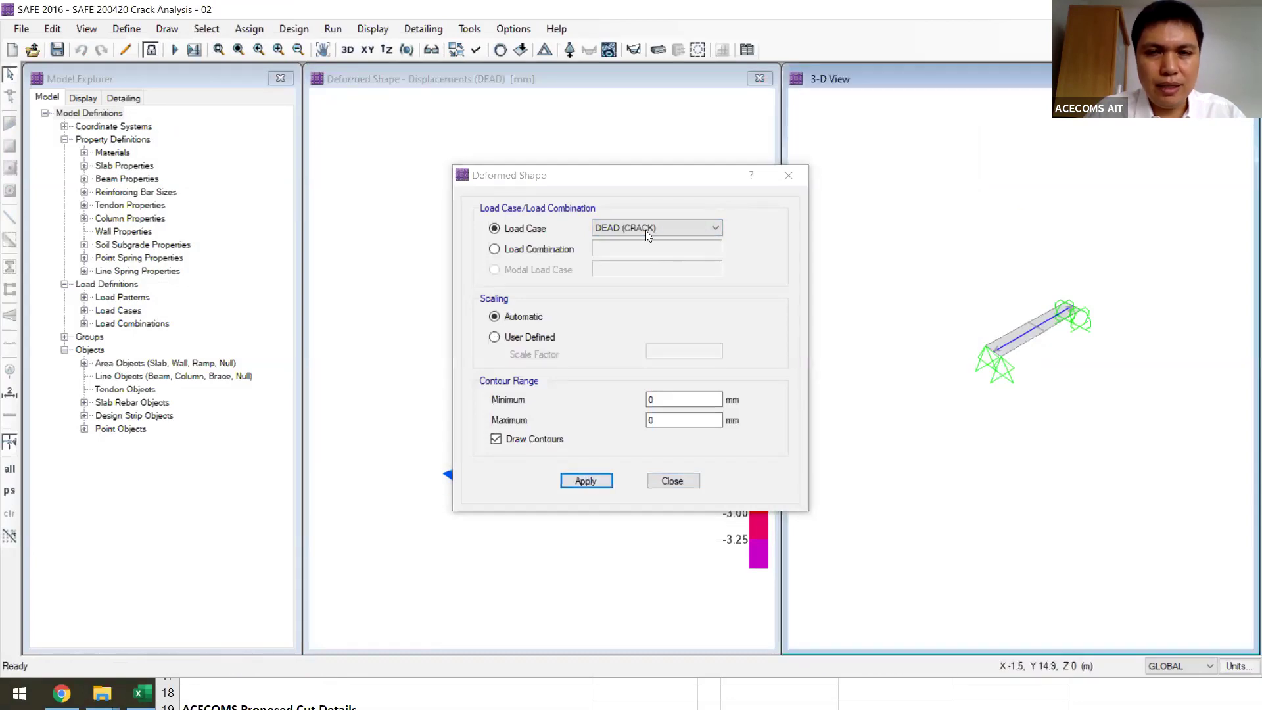
pyautogui.click(584, 480)
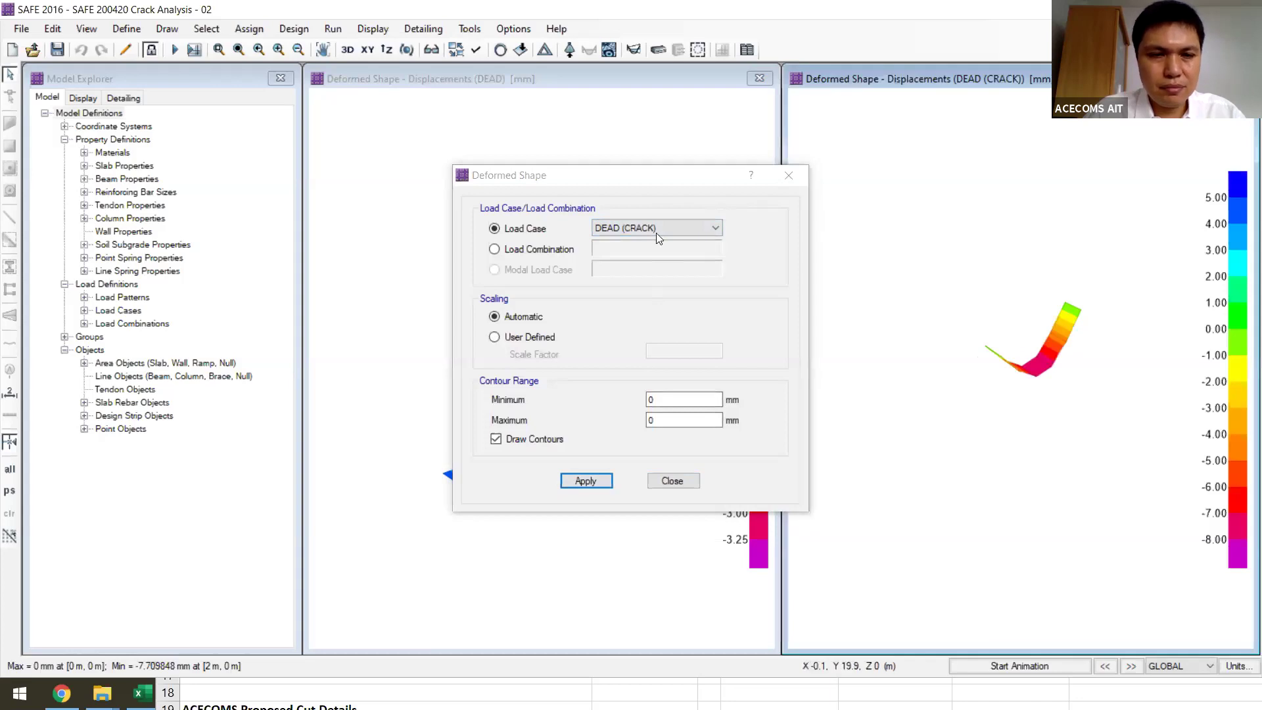
# Compare the slab's minimum displacement between the DEAD and DEAD (CRACK) deformed shapes, closing the display settings
pyautogui.moveTo(626, 179); pyautogui.dragTo(570, 136)
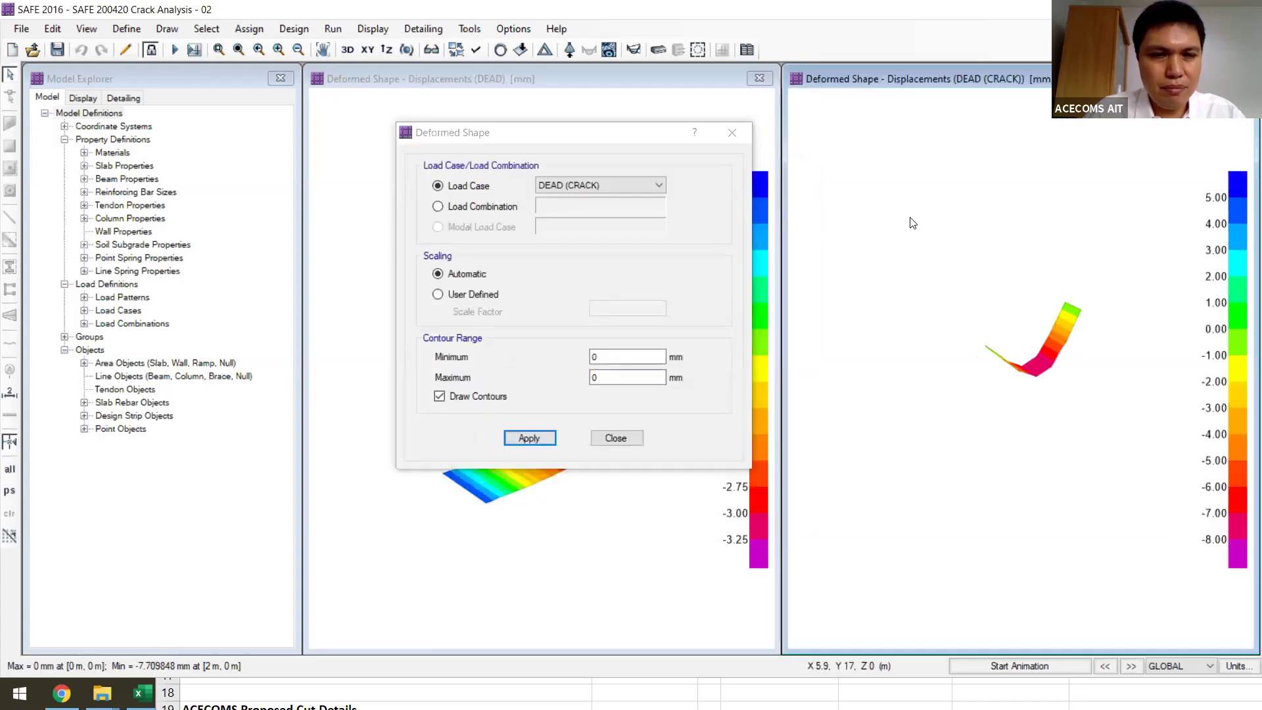
pyautogui.click(677, 112)
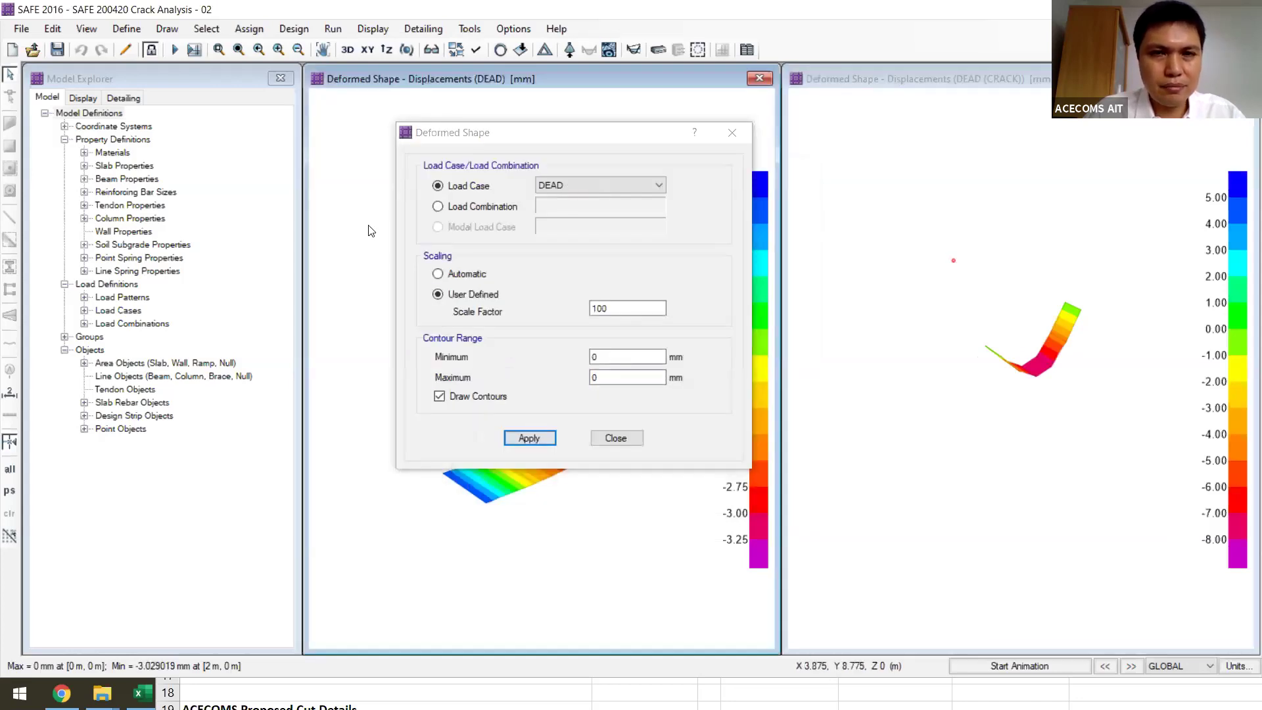
pyautogui.click(732, 132)
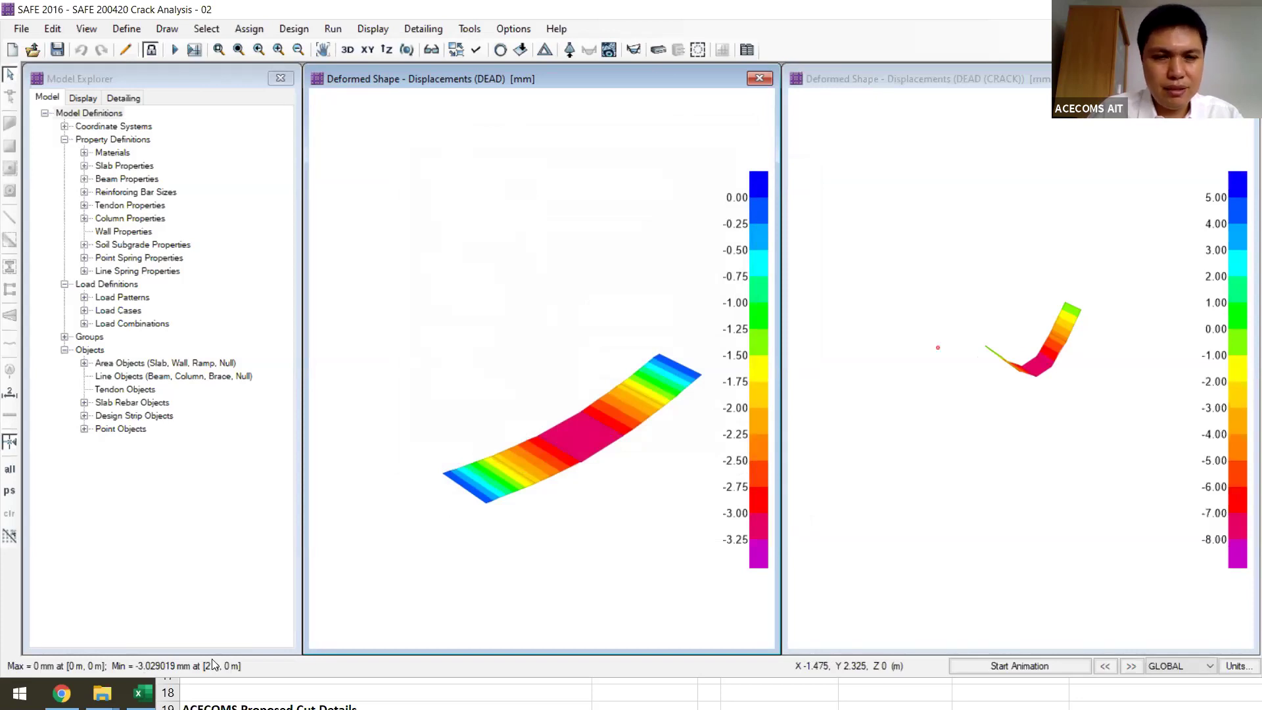
pyautogui.click(837, 184)
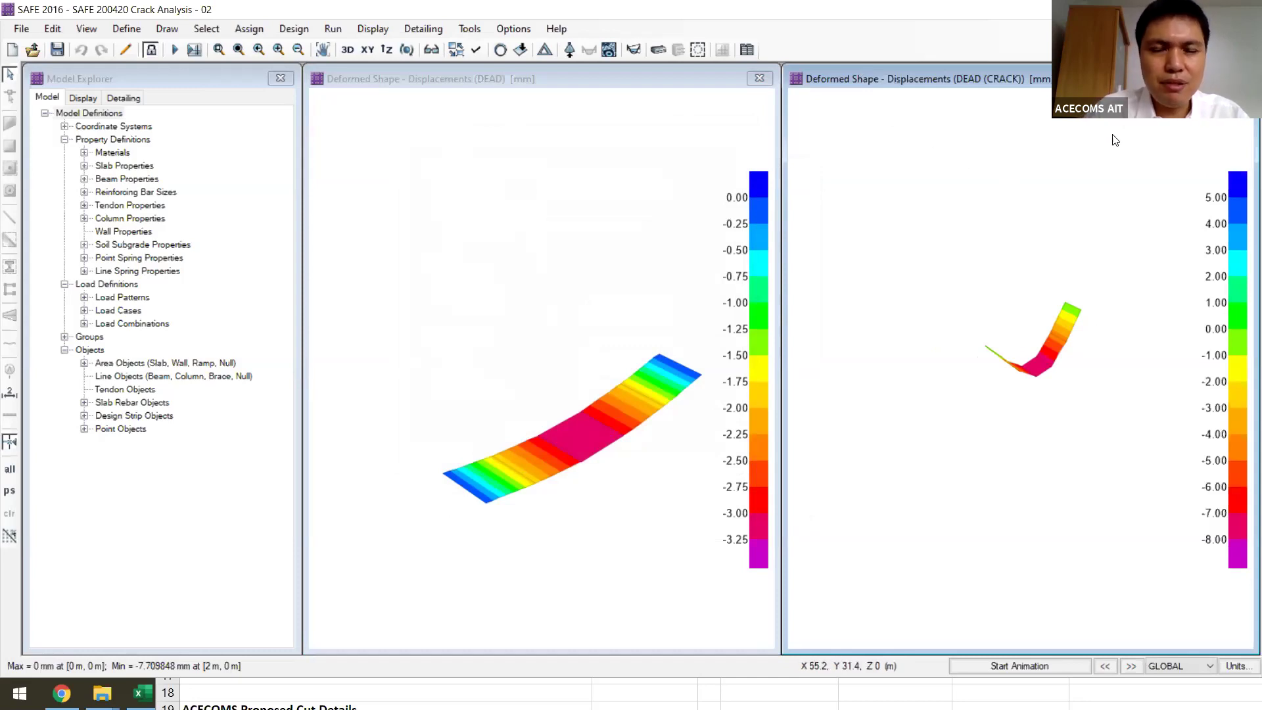
# Open the analysis verification document Example 16 - Cracked Slab Analysis and look through its method, input properties, results comparison and hand calculations
pyautogui.click(556, 29)
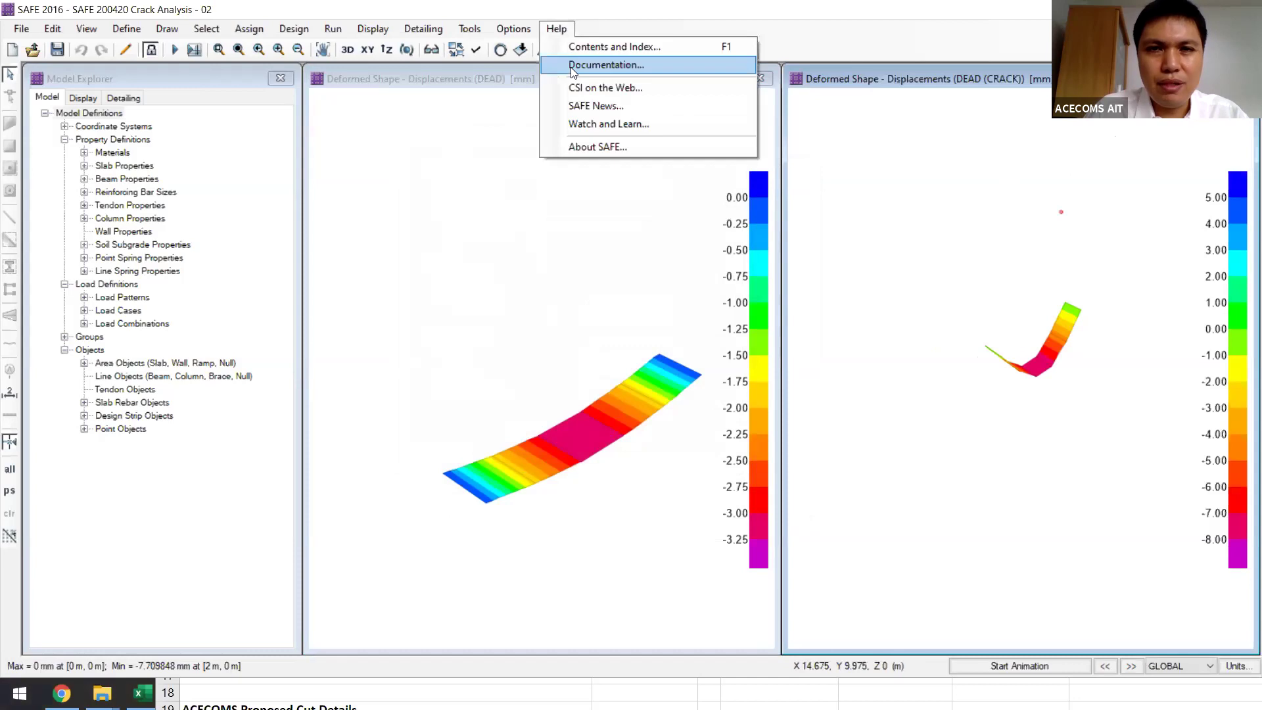
pyautogui.click(573, 65)
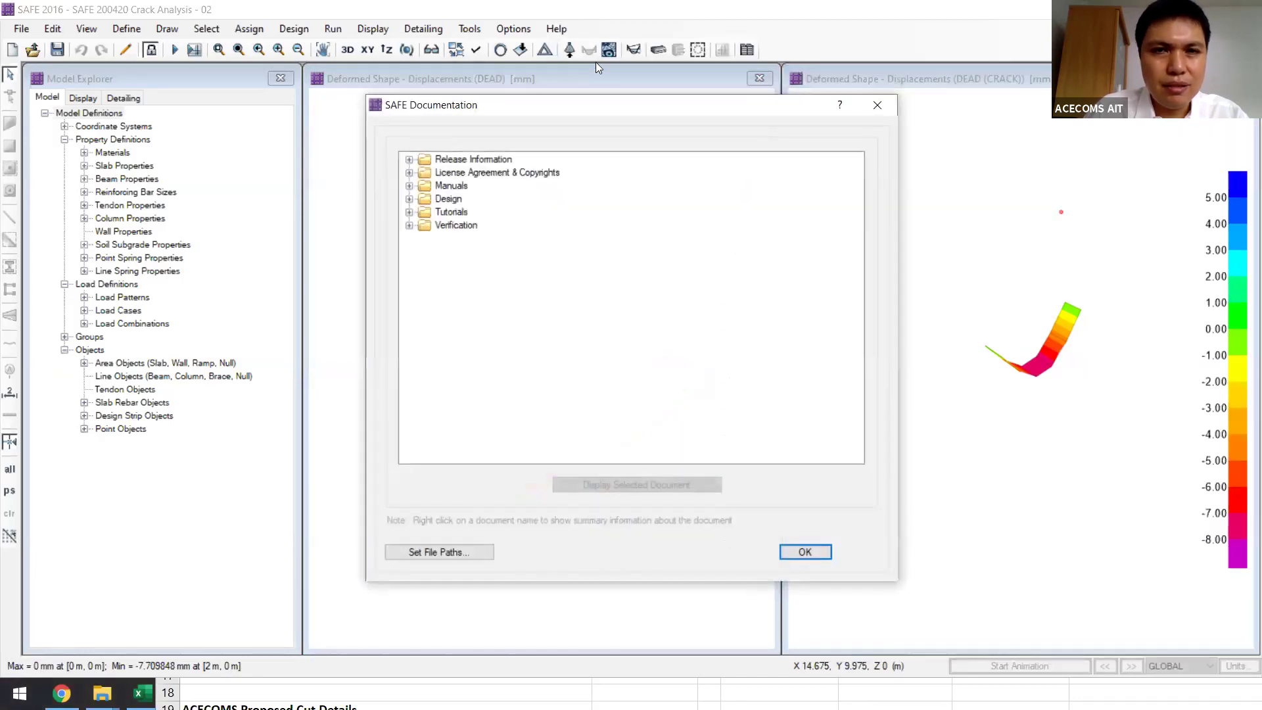
pyautogui.click(409, 226)
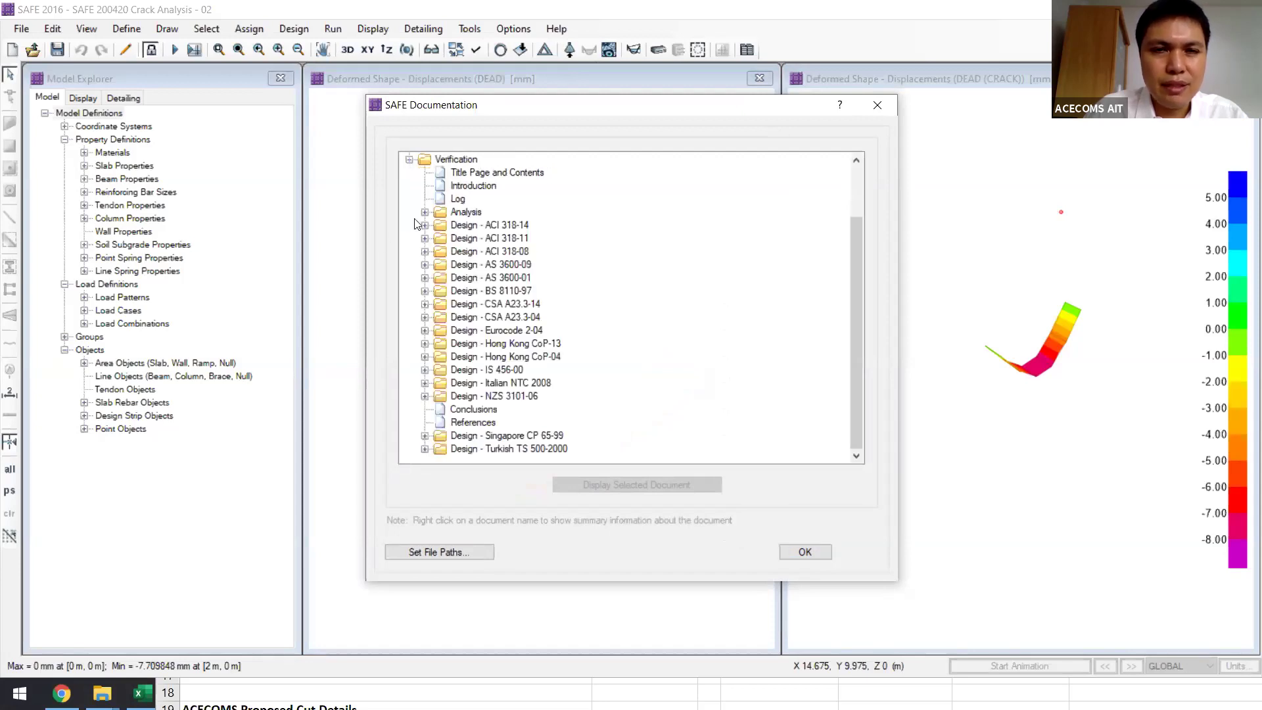
pyautogui.click(424, 212)
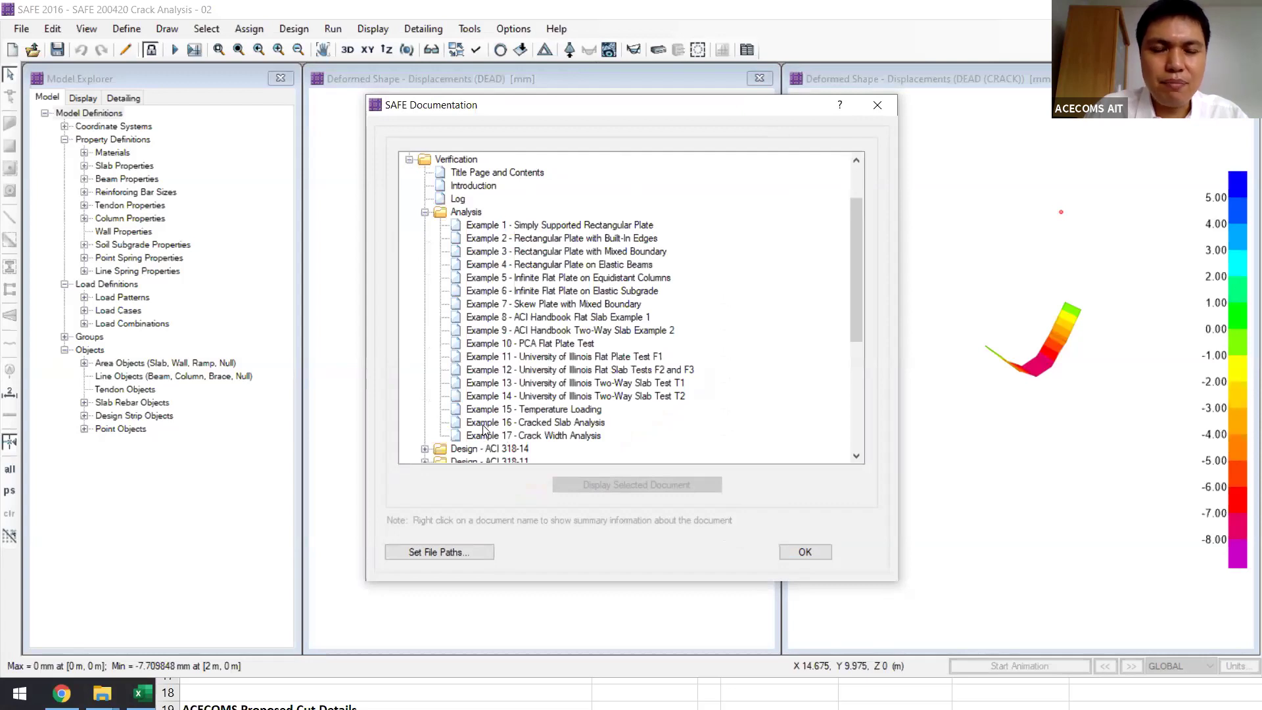
pyautogui.doubleClick(593, 422)
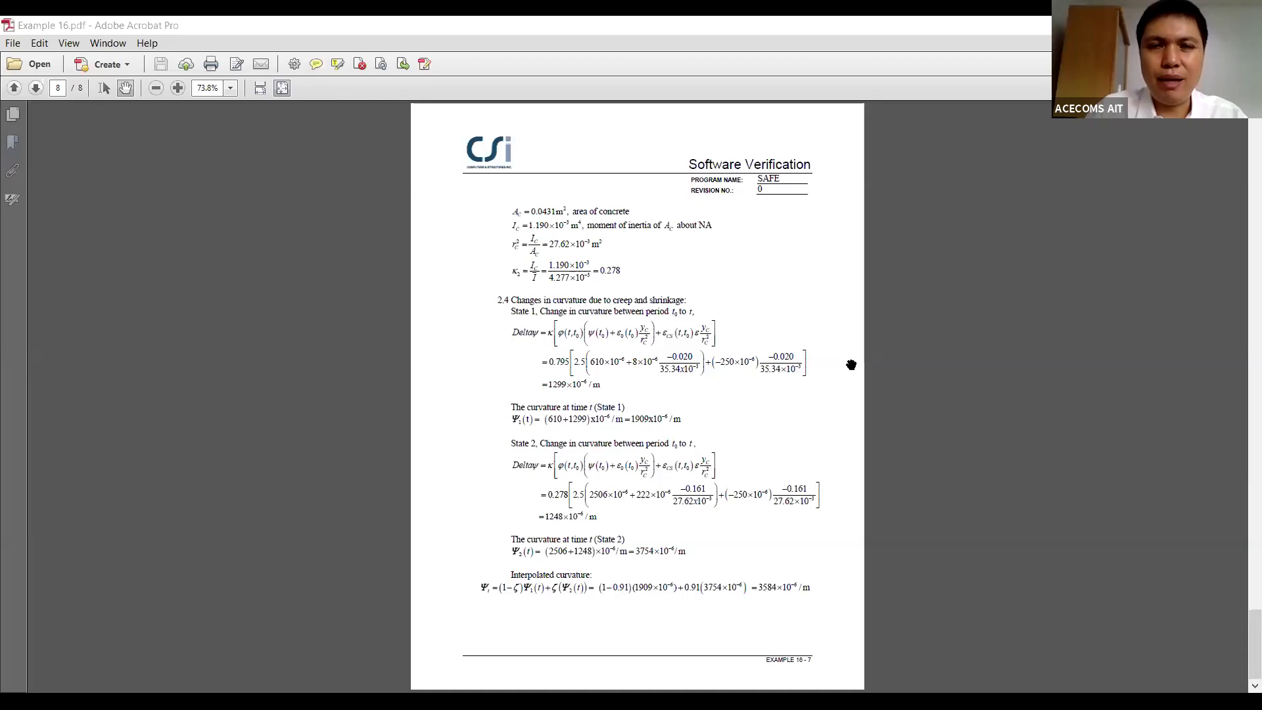
pyautogui.scroll(-3, 851, 365)
pyautogui.scroll(3, 851, 365)
pyautogui.scroll(5, 852, 365)
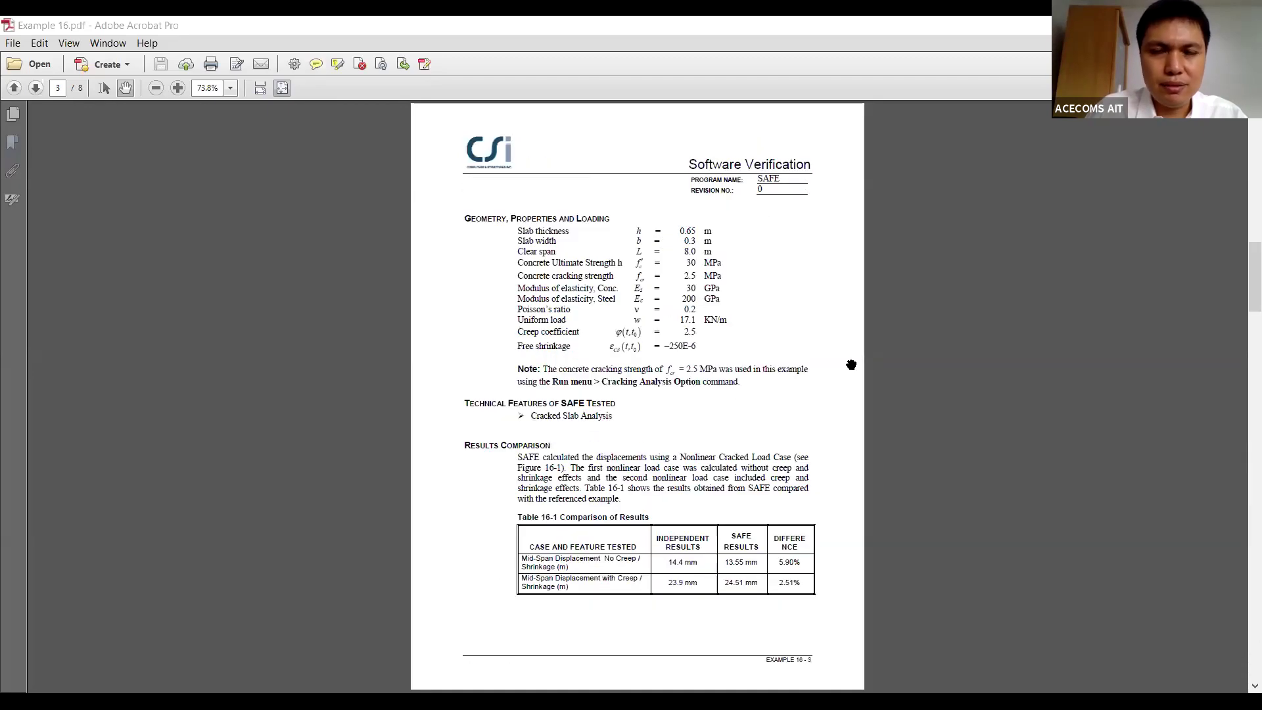
pyautogui.scroll(-5, 851, 365)
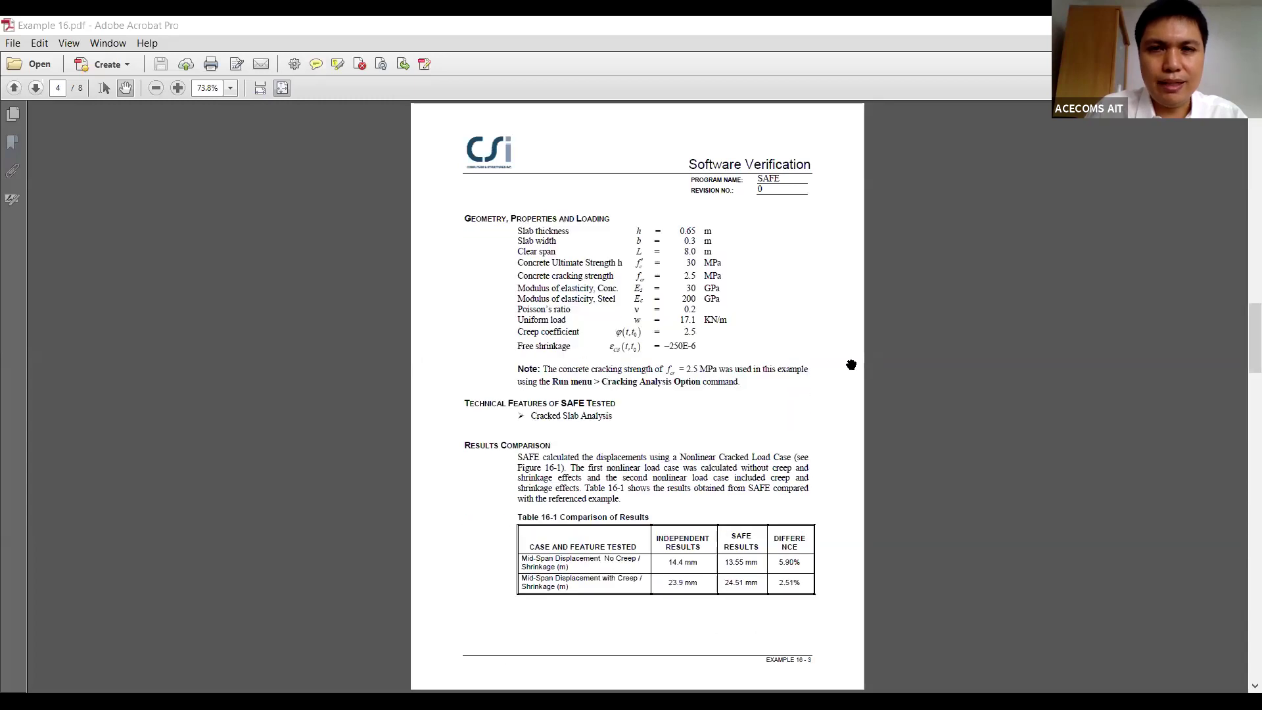
pyautogui.scroll(10, 852, 365)
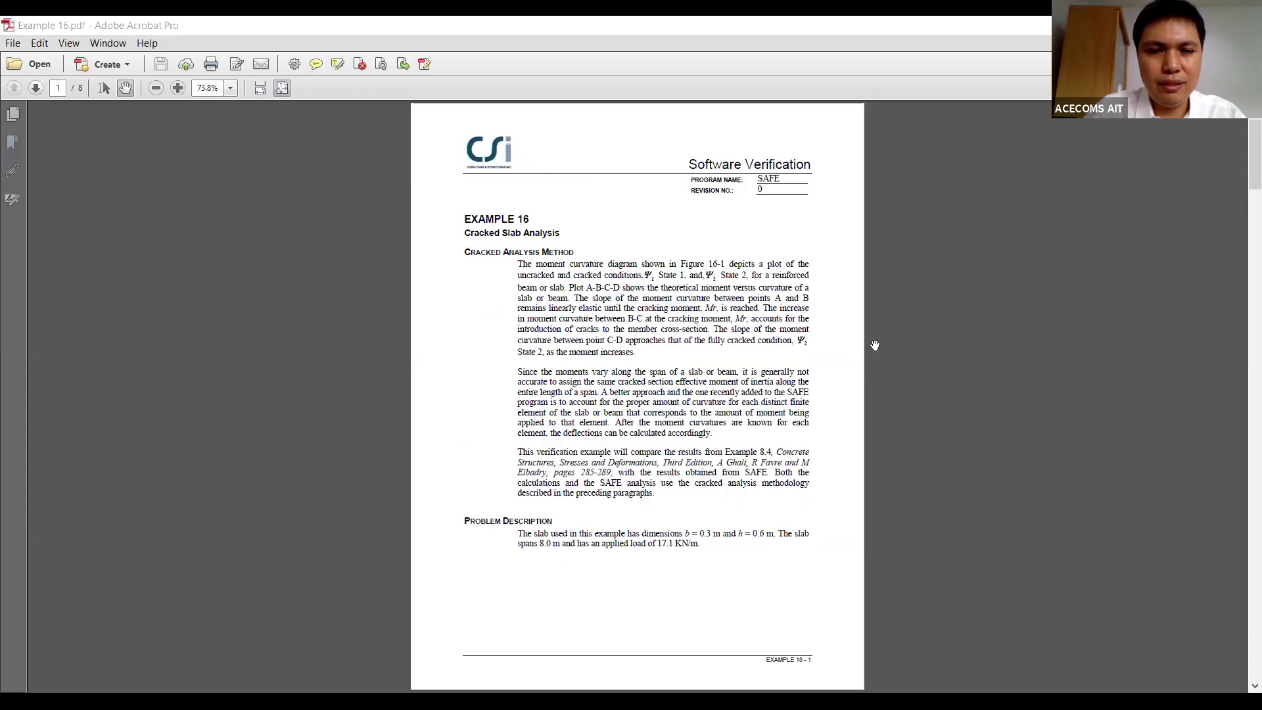